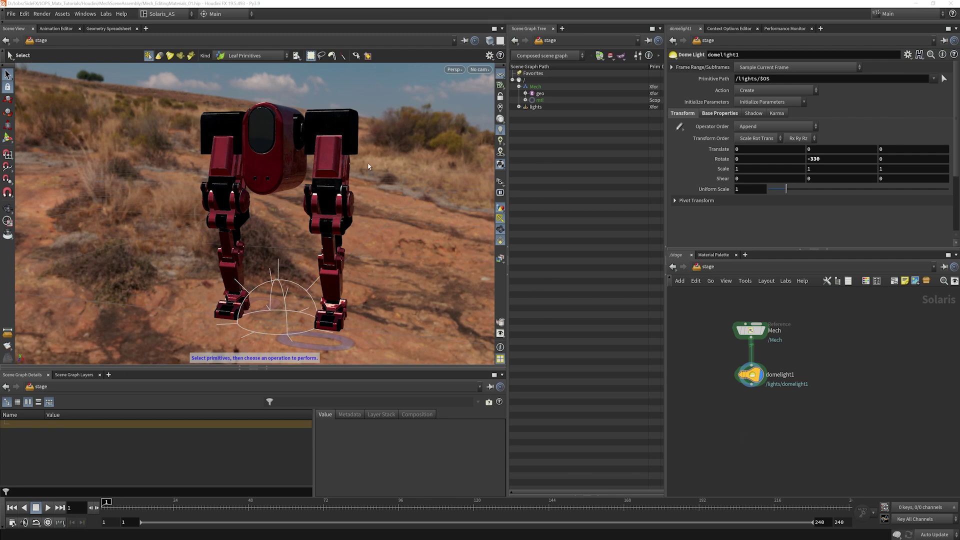
Step: Preview the viewport in Karma, then return it to OpenGL display
left_click(454, 69)
left_click(454, 108)
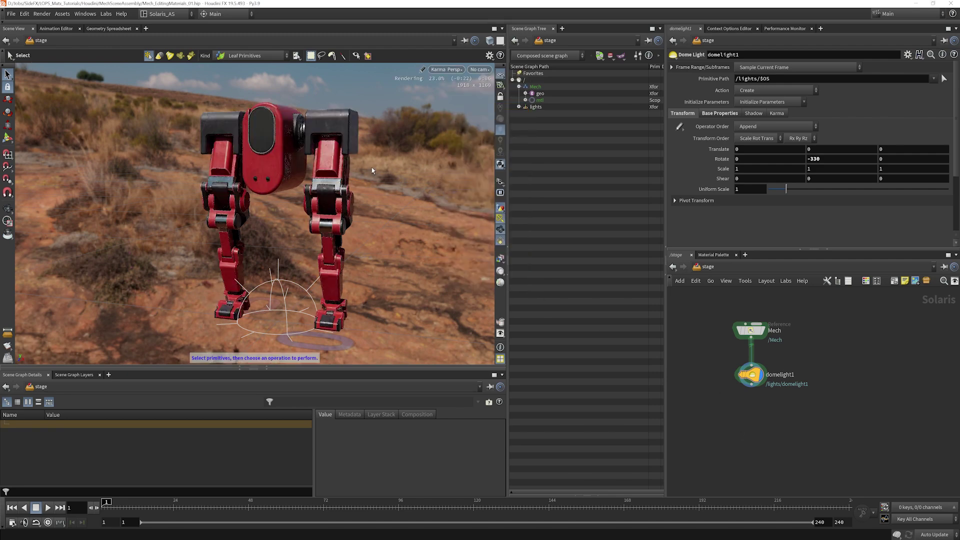
left_click(446, 70)
left_click(455, 100)
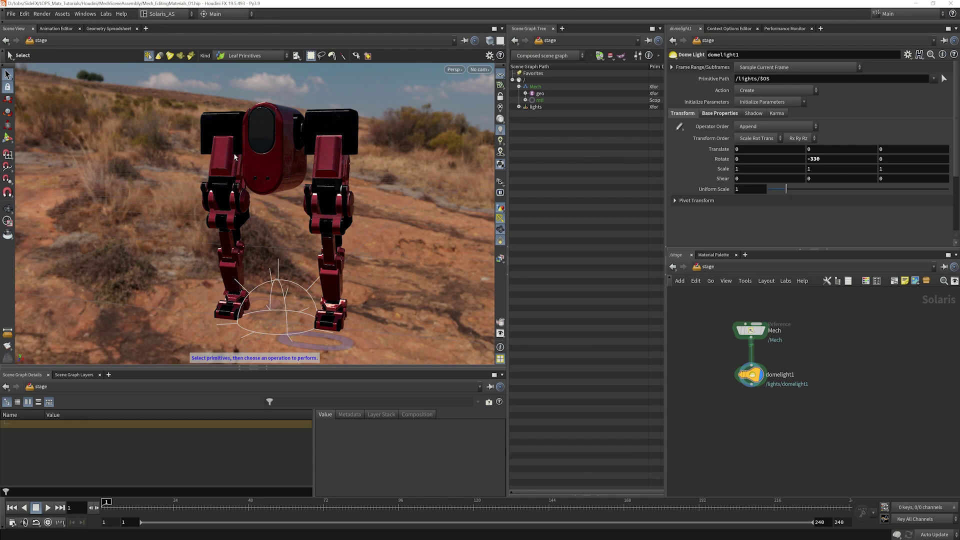
Step: Add a displayed Edit Material Properties node under domelight1 and expand mtl > Mech in the scene graph
left_click(757, 419)
key("Tab")
type("ed")
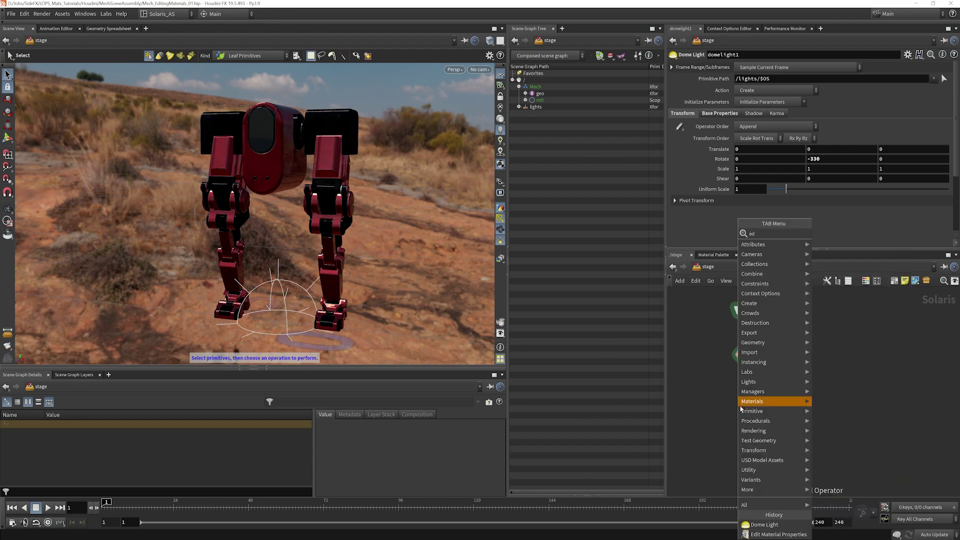
type("itm")
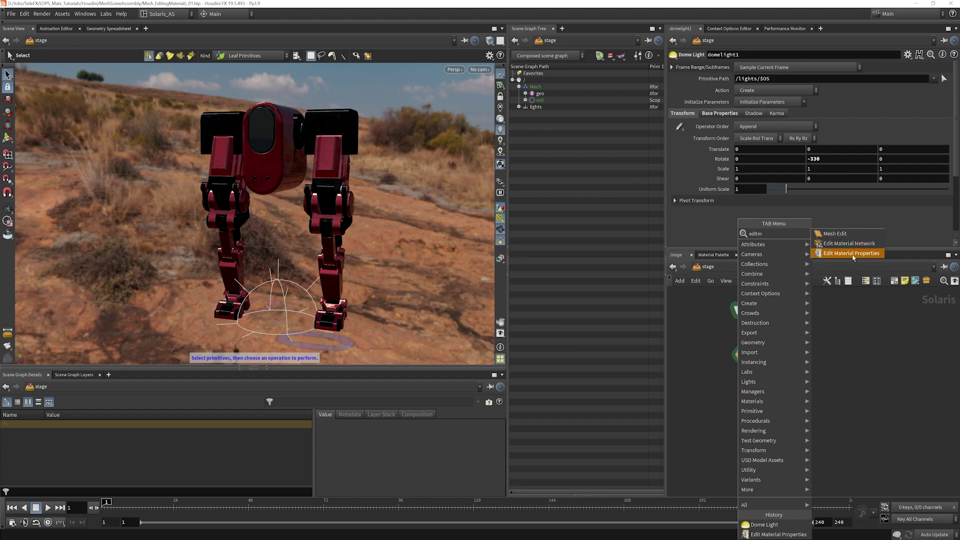
left_click(852, 254)
left_click(749, 400)
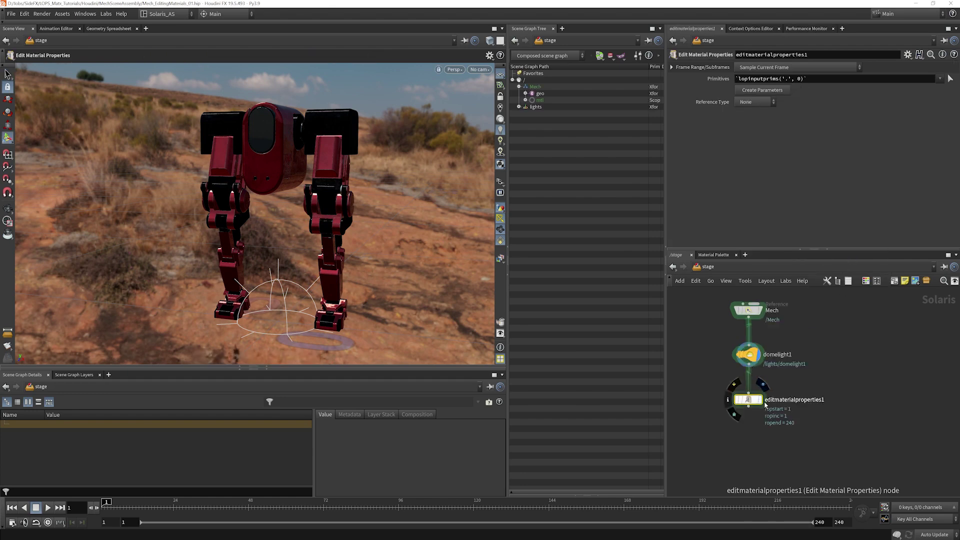
left_click(762, 384)
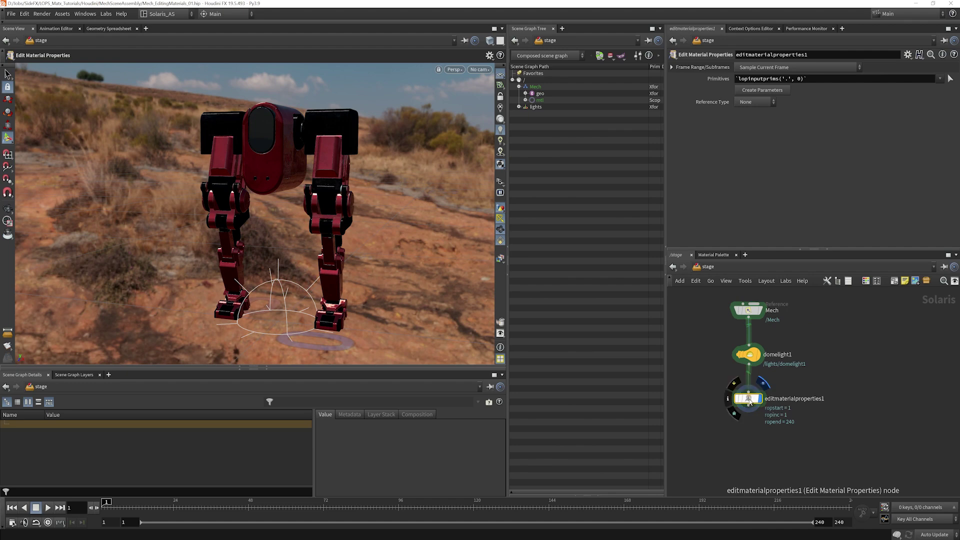
left_click(526, 100)
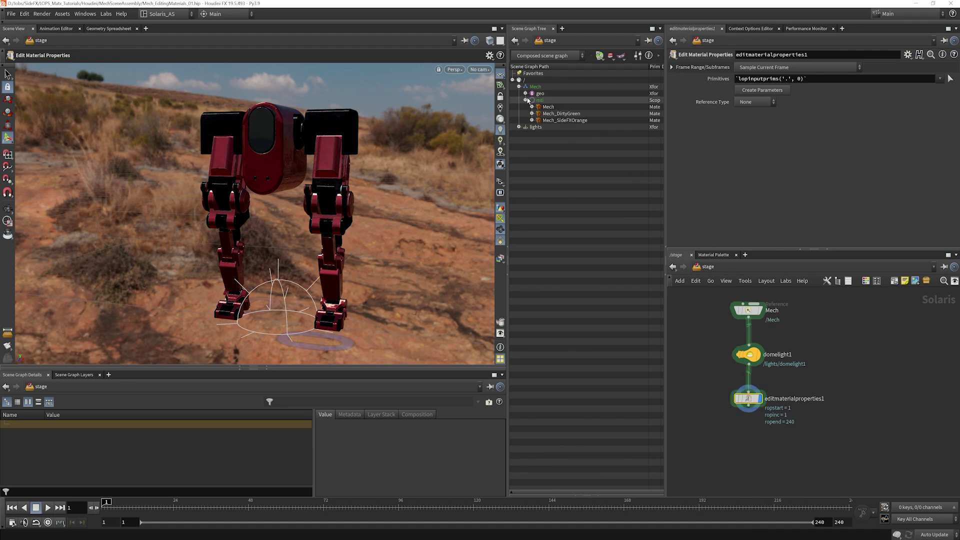
left_click(533, 107)
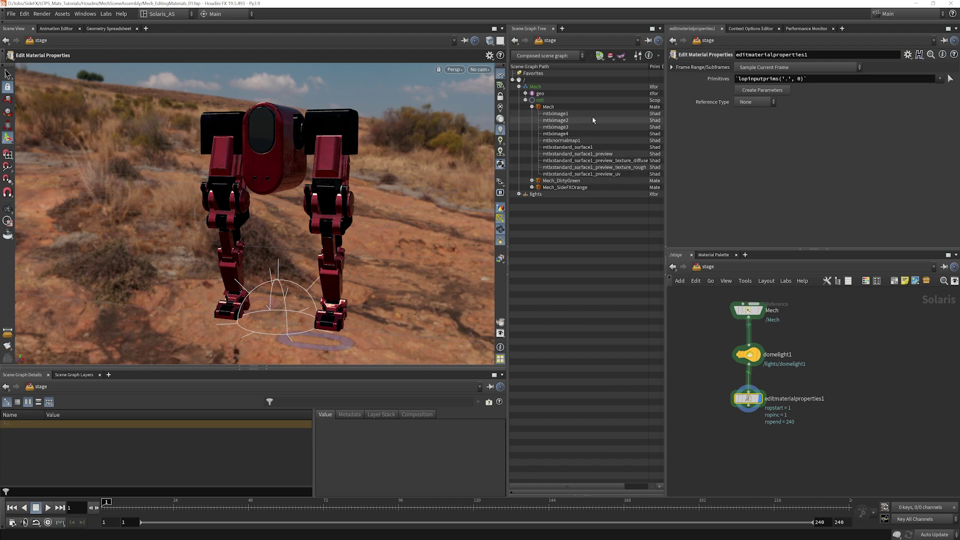
Step: Target mtlximage1, create its parameters, and set Filename to Set or Create
left_click_drag(556, 114, 788, 83)
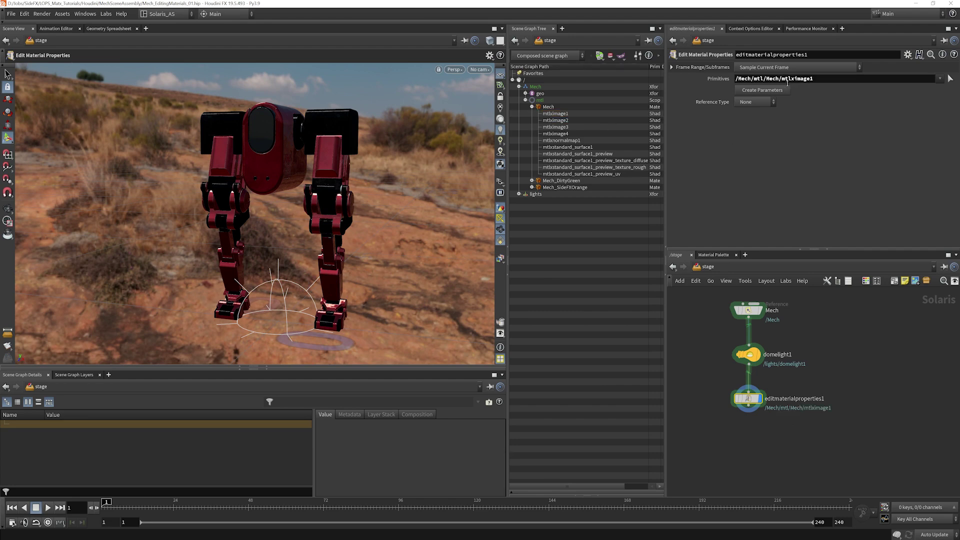
left_click(762, 91)
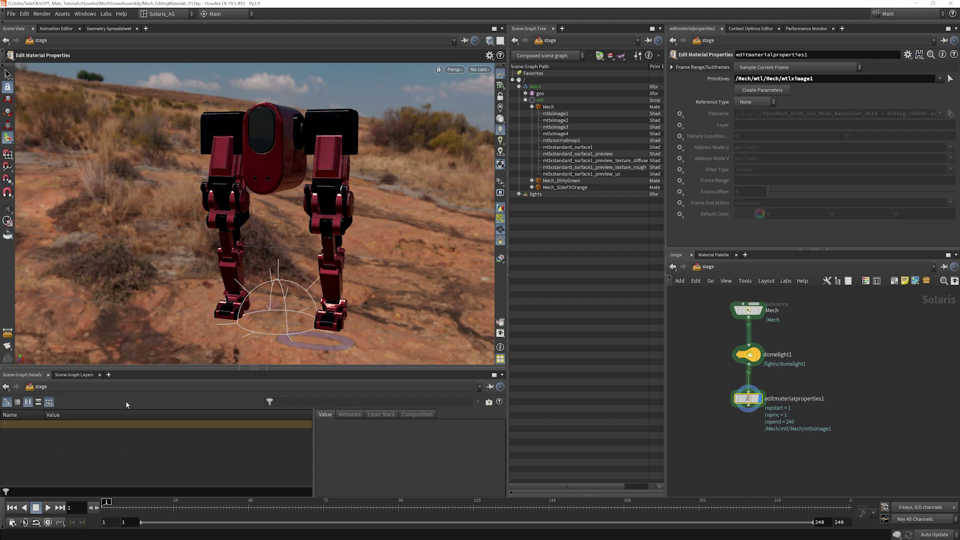
left_click(680, 113)
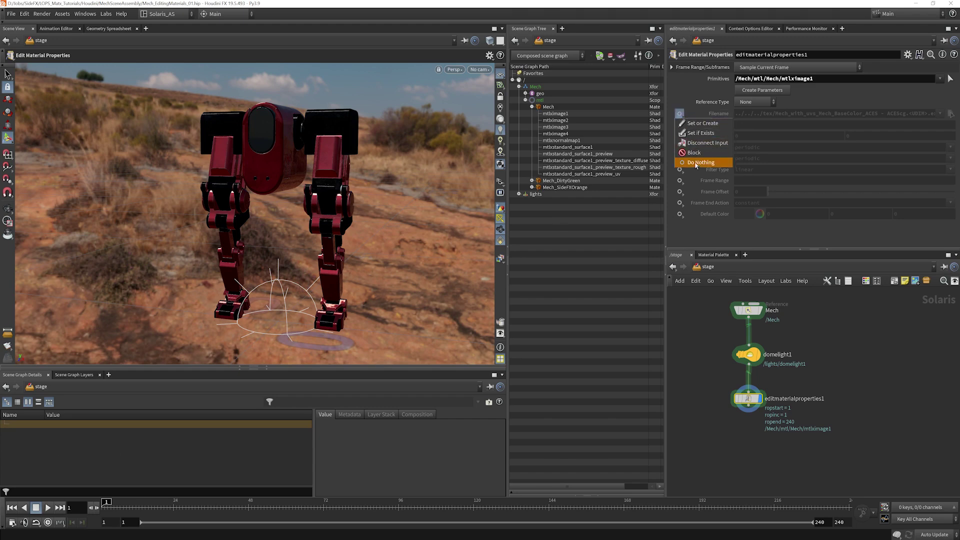
left_click(694, 124)
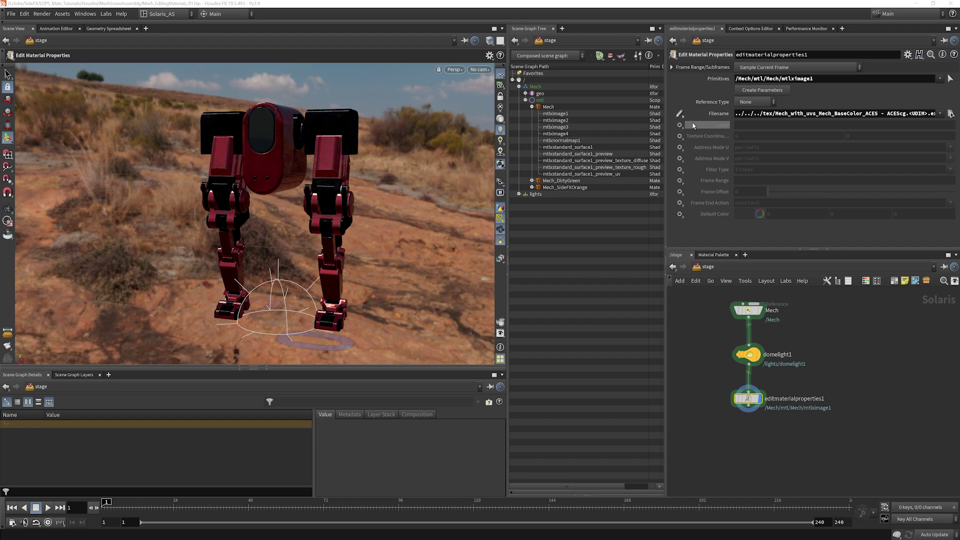
Step: Point Filename at the DirtyGreen BaseColor texture in $HIP/tex and render the viewport in Karma
left_click(951, 114)
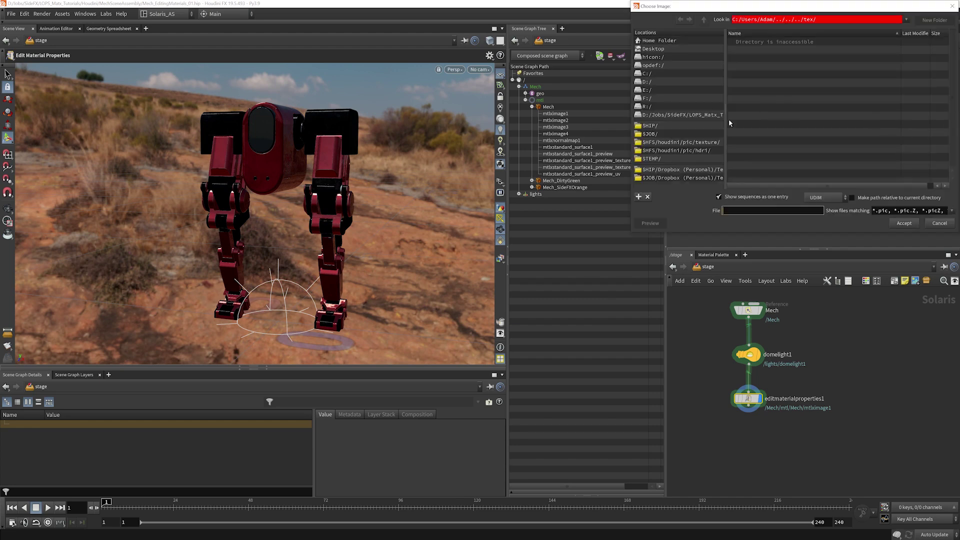
left_click(667, 126)
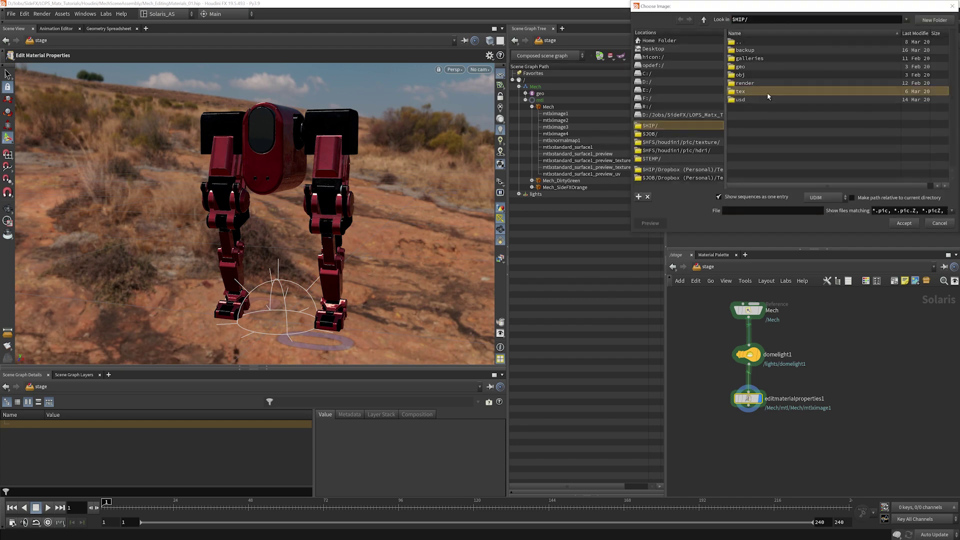
double_click(765, 93)
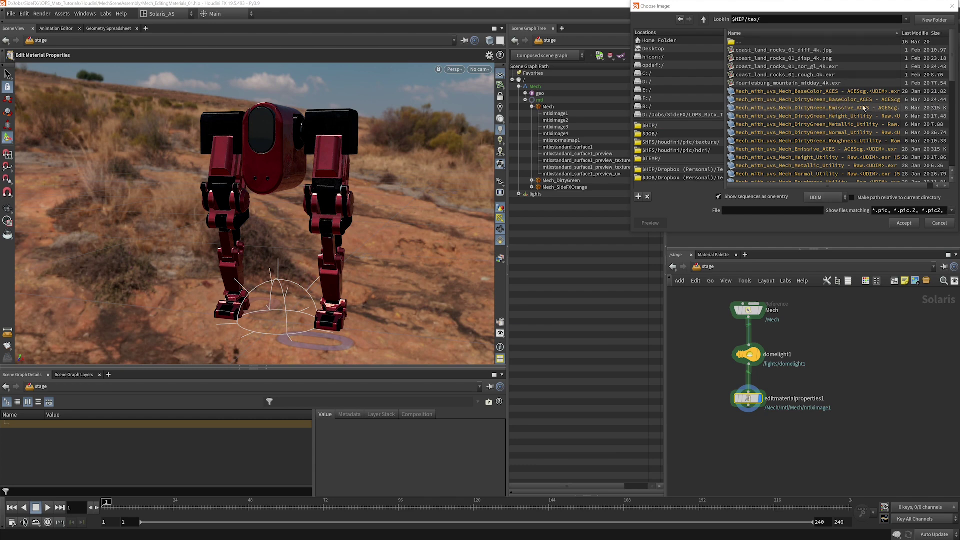
left_click(832, 101)
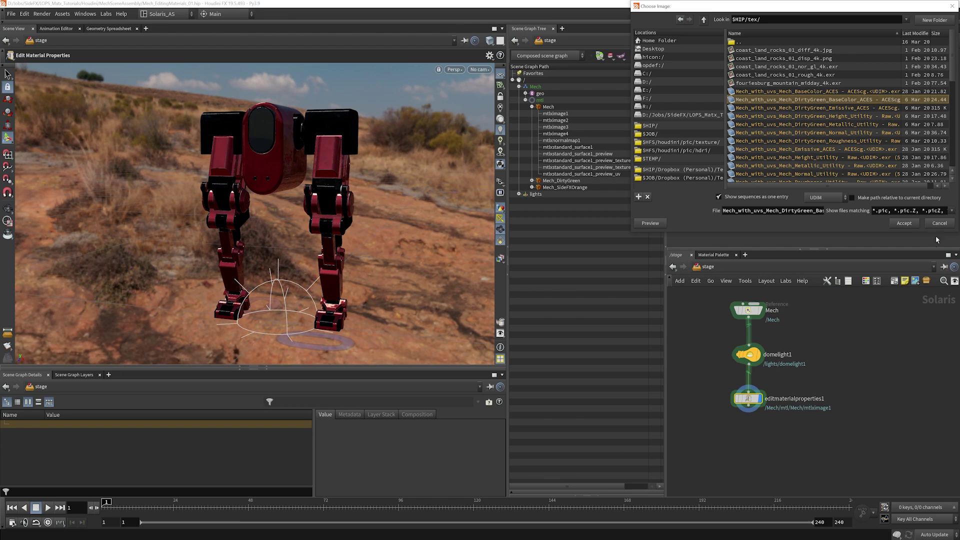
left_click(906, 224)
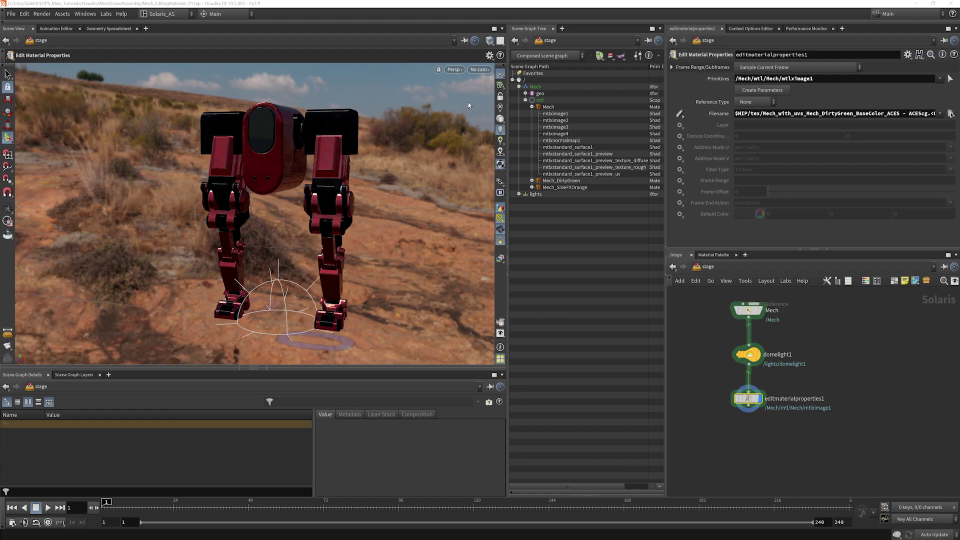
right_click(462, 78)
left_click(472, 116)
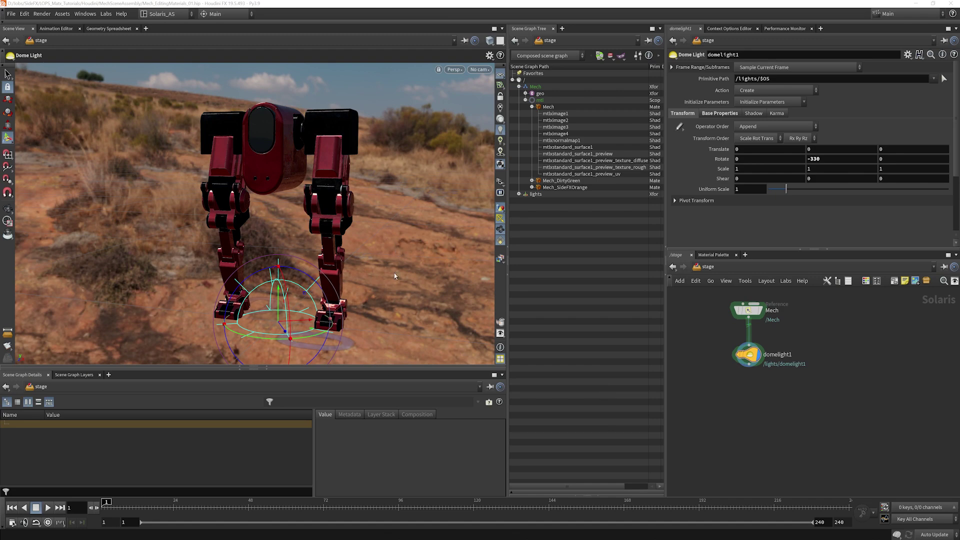
Step: Add an Edit Material Network node (editmaterial1) below domelight1 and wire it into the chain
key("Tab")
type("ed")
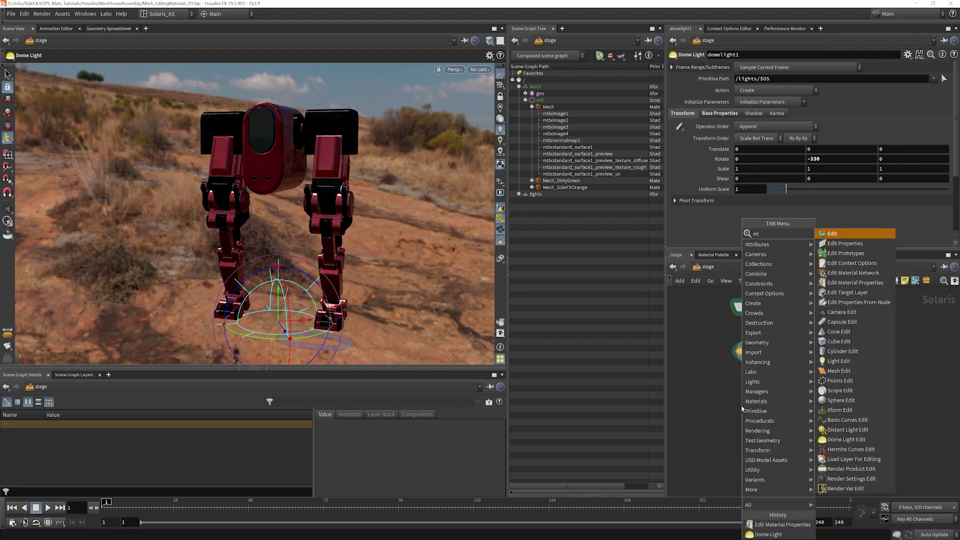
type("itm")
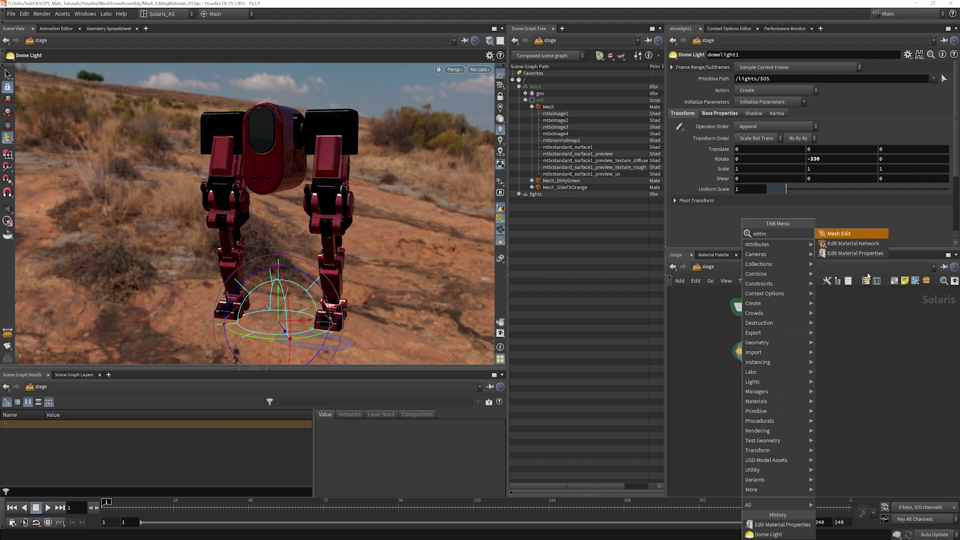
left_click(850, 245)
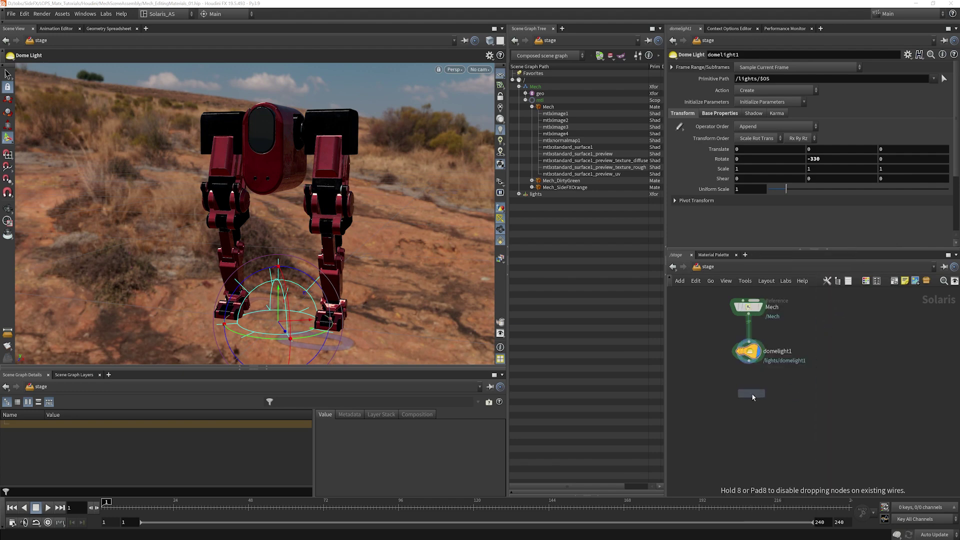
left_click(752, 394)
left_click(755, 364)
left_click(749, 388)
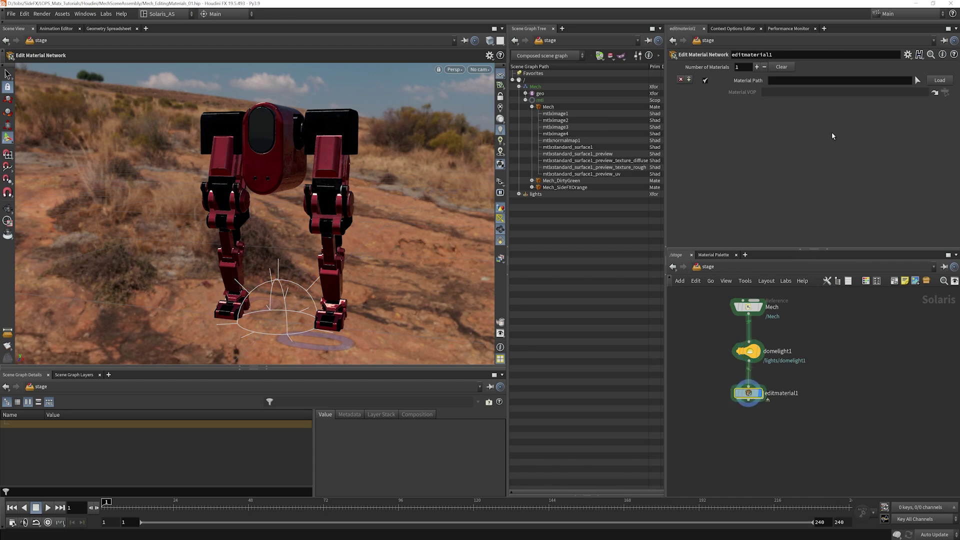
Step: Set editmaterial1's Material Path to /Mech/mtl/Mech from the scene graph
left_click(549, 107)
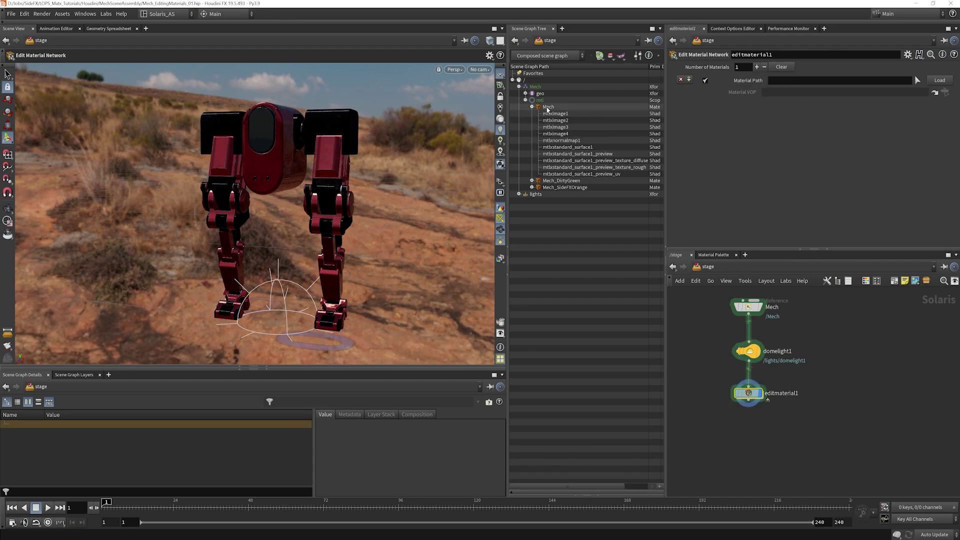
left_click(608, 128, "ctrl")
left_click_drag(608, 129, 786, 84)
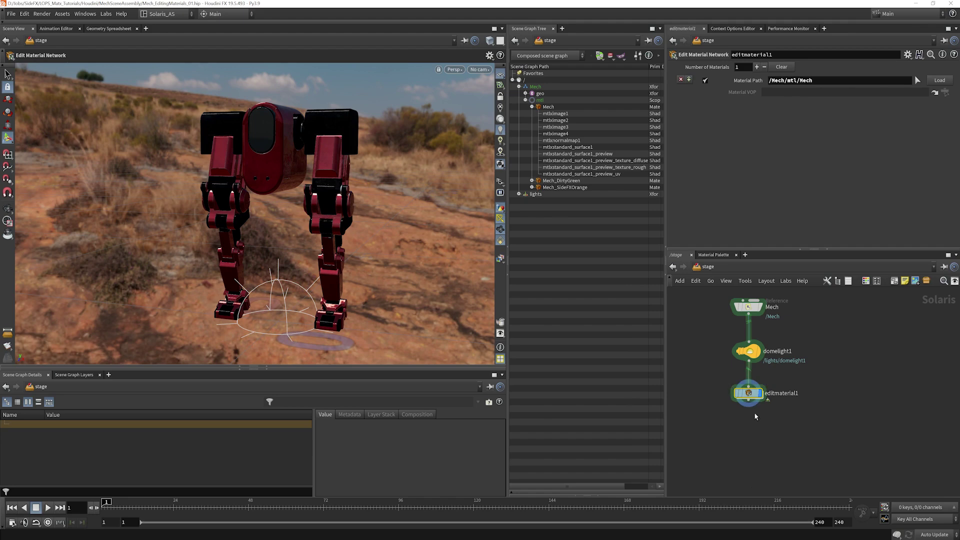
Step: Load the Mech material into editmaterial1 and view its MtlX shader network in an enlarged network pane
double_click(749, 393)
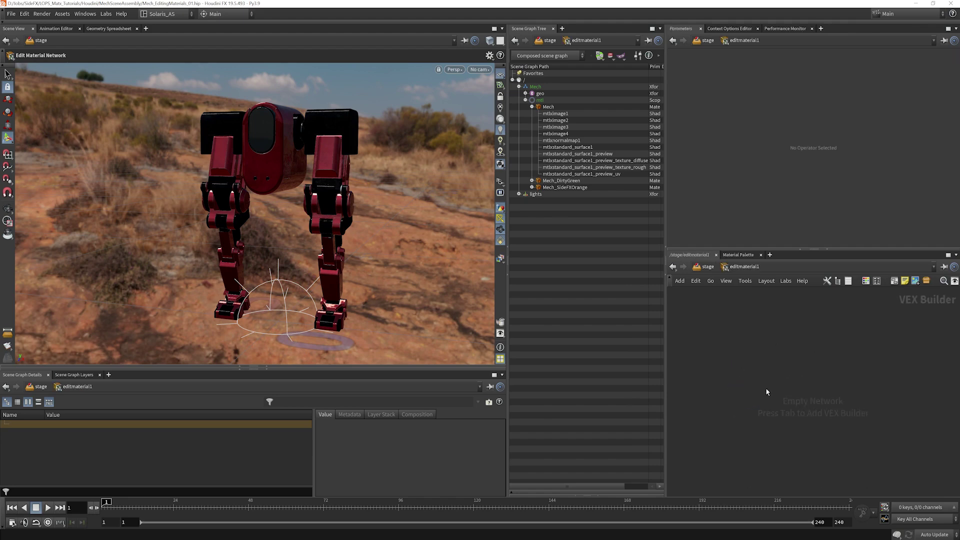
key("u")
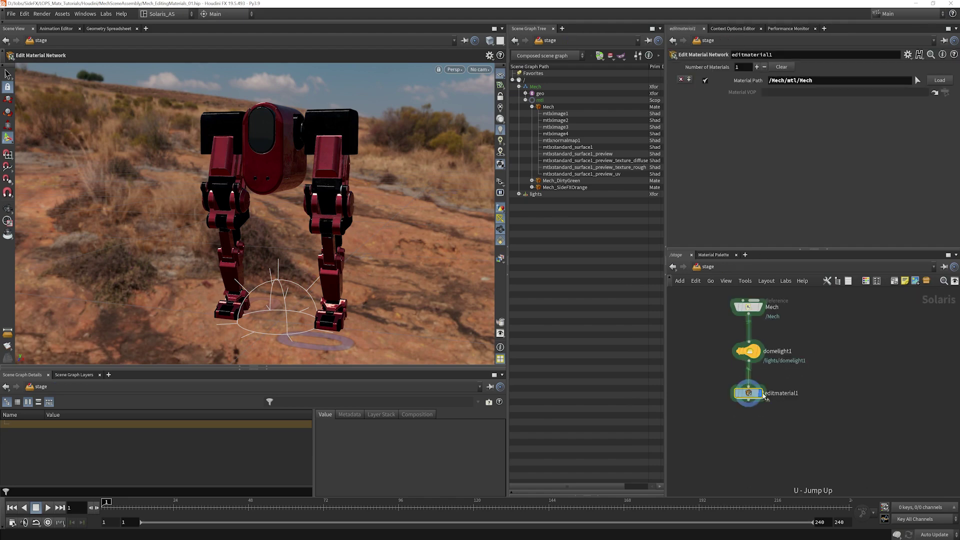
left_click(940, 80)
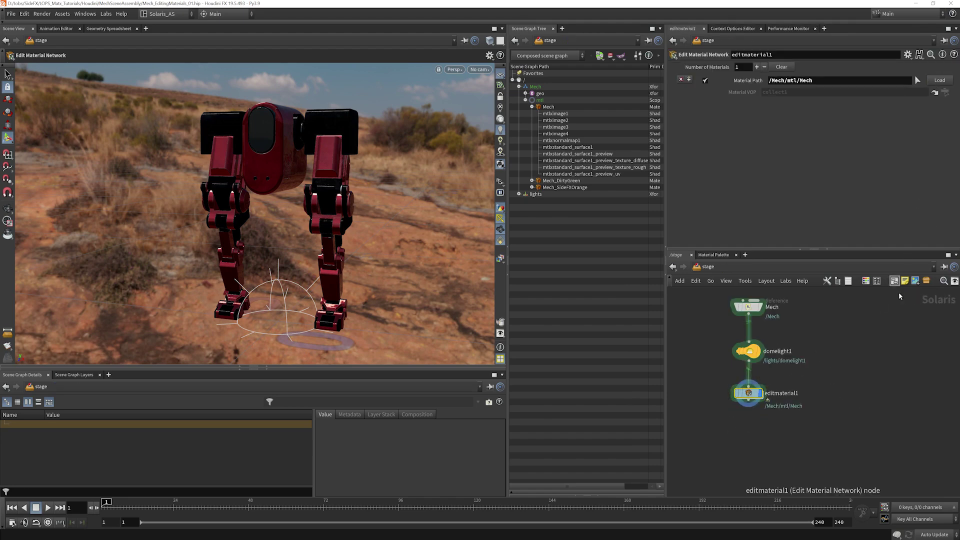
double_click(750, 394)
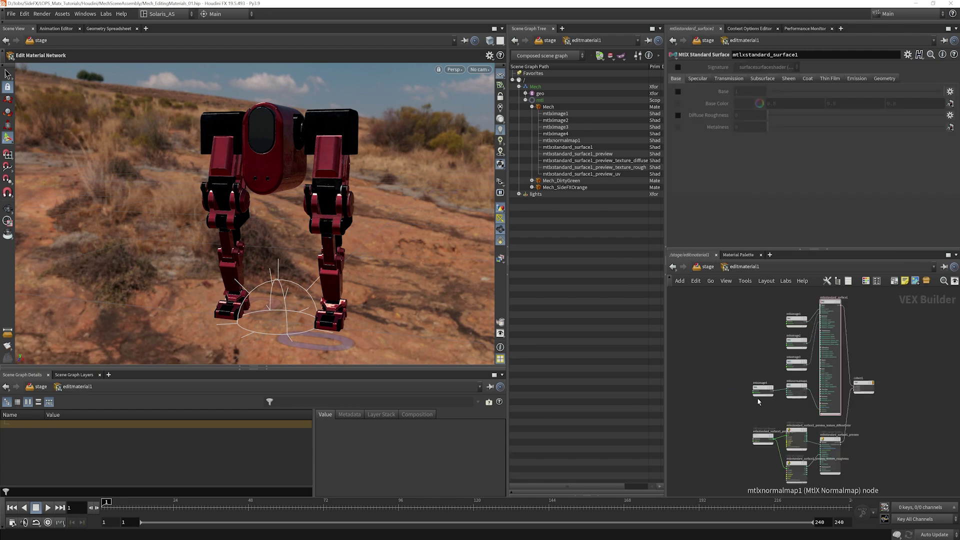
left_click_drag(506, 426, 429, 426)
left_click_drag(666, 426, 570, 426)
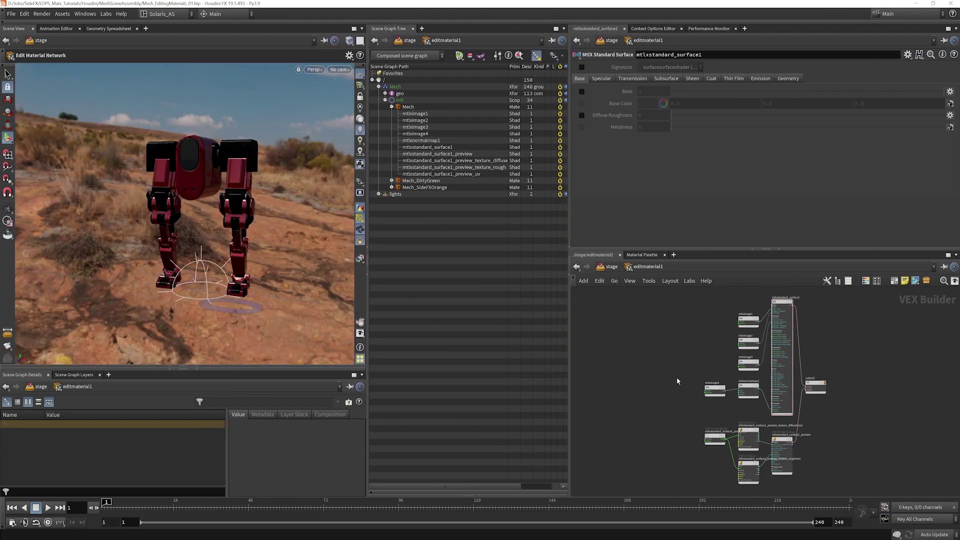
left_click_drag(695, 249, 696, 228)
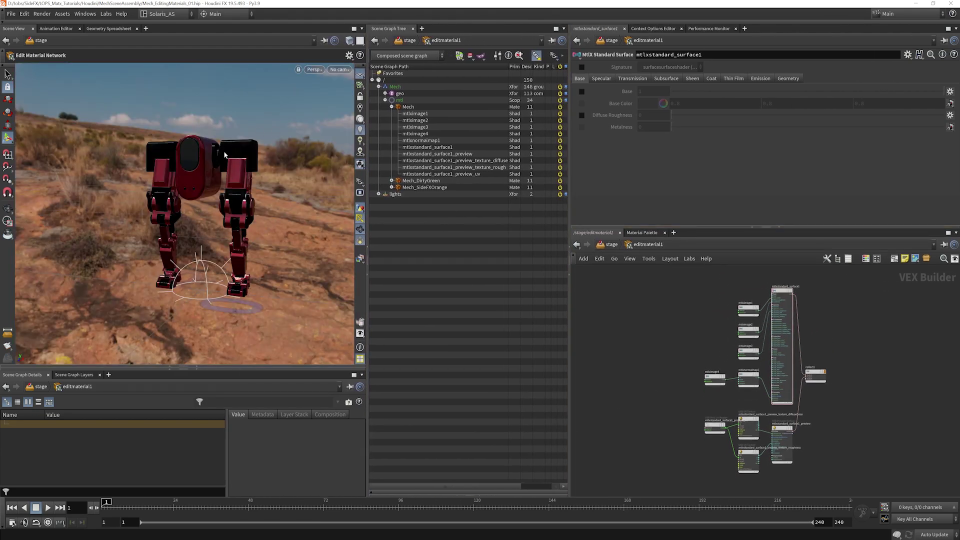
scroll(706, 366, "up", 8)
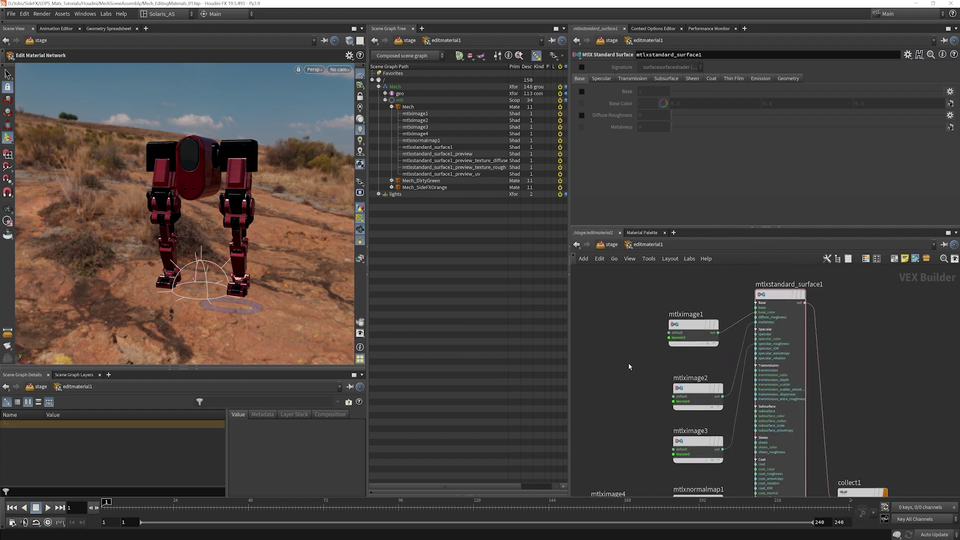
Step: Enable mtlximage1's Filename and set it to the DirtyGreen BaseColor texture from $HIP/tex
left_click_drag(703, 345, 698, 334)
mouse_move(687, 329)
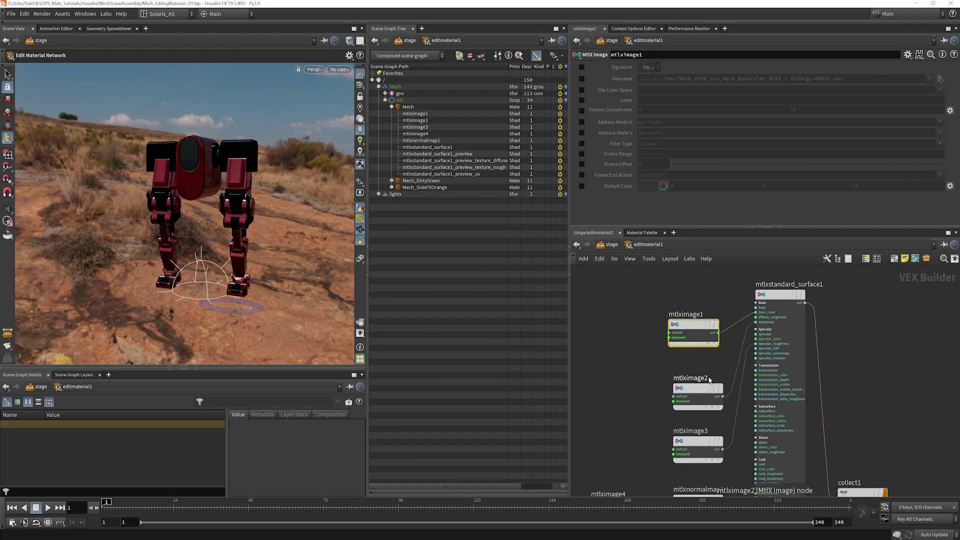
left_click(581, 78)
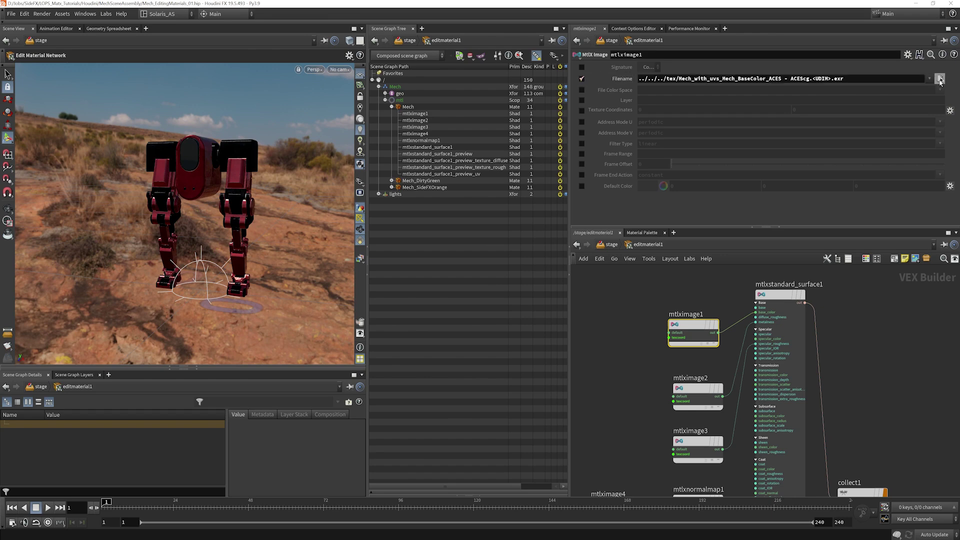
left_click(940, 78)
left_click(650, 126)
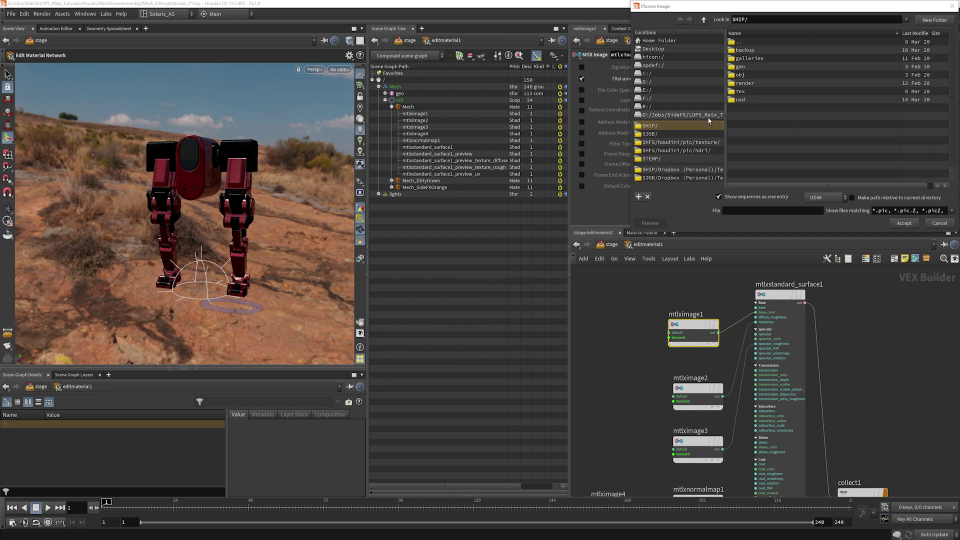
double_click(740, 91)
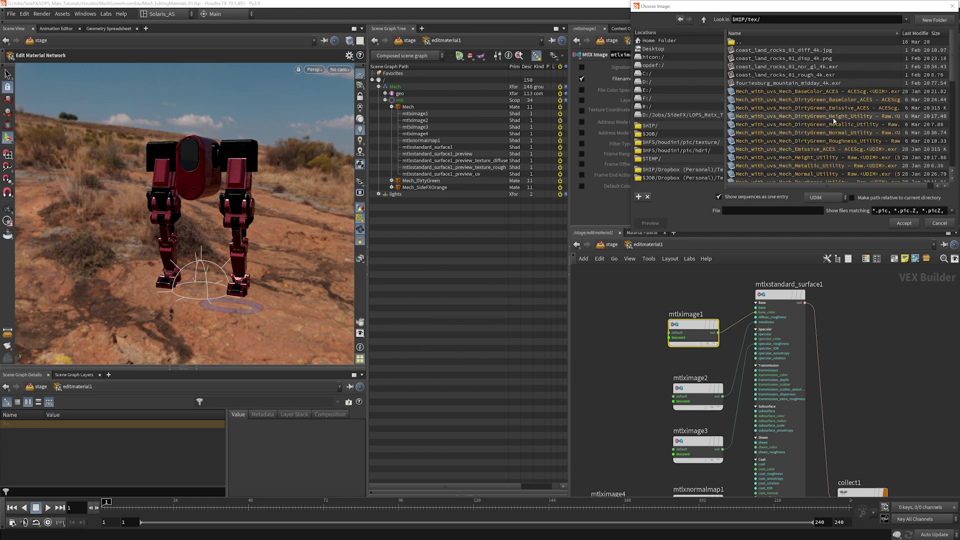
left_click(843, 100)
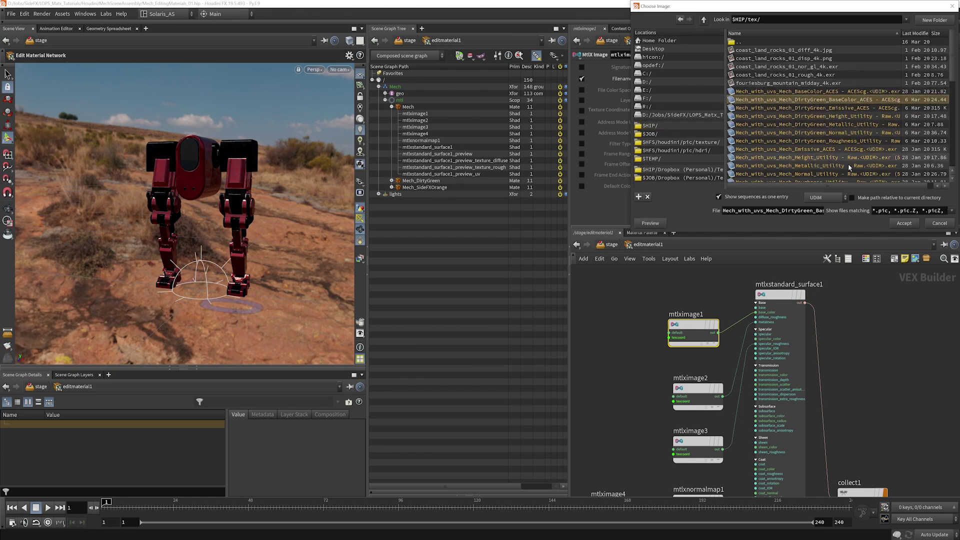
left_click(904, 223)
Step: Bring the preview shader nodes into view and select the diffuseColor USD UV Texture node
middle_click_drag(638, 343, 691, 309)
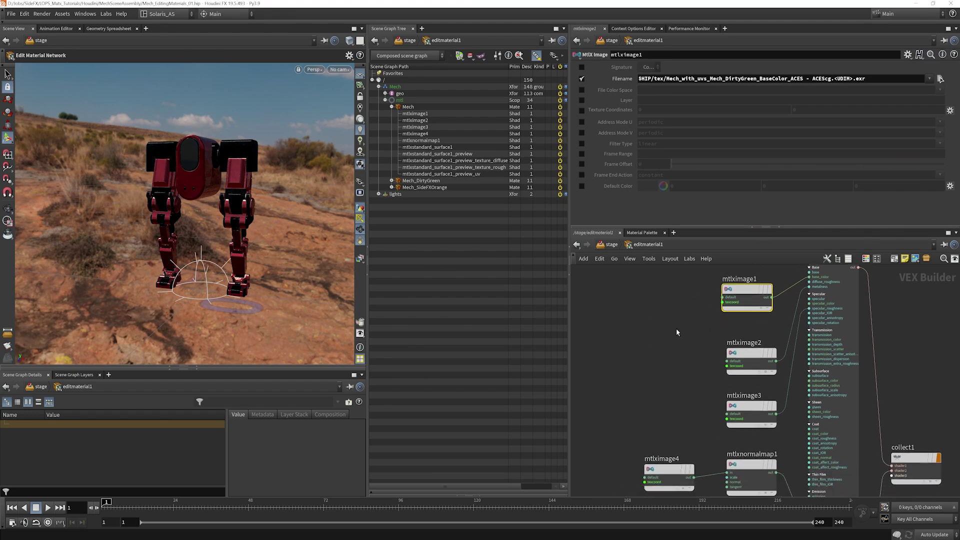
middle_click_drag(736, 431, 654, 391)
scroll(653, 389, "down", 4)
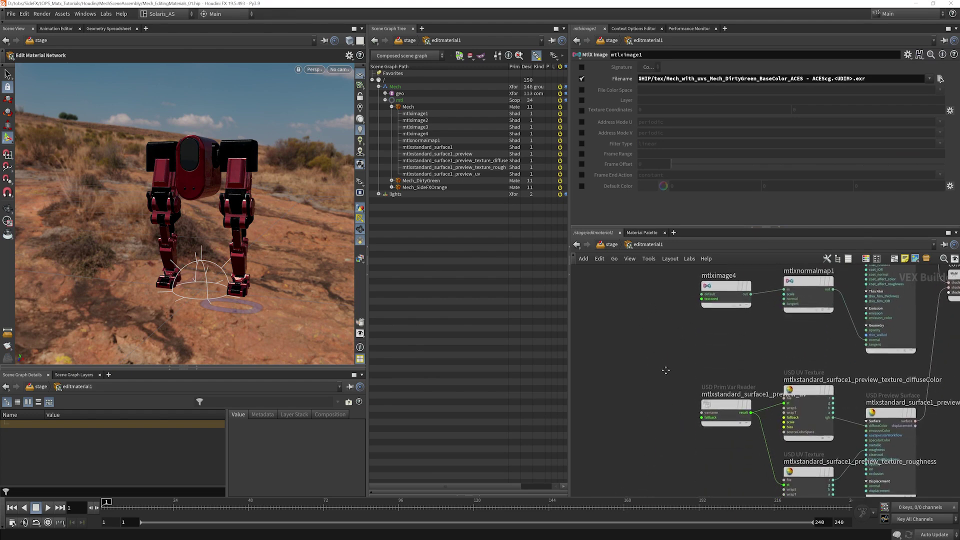
scroll(638, 385, "down", 3)
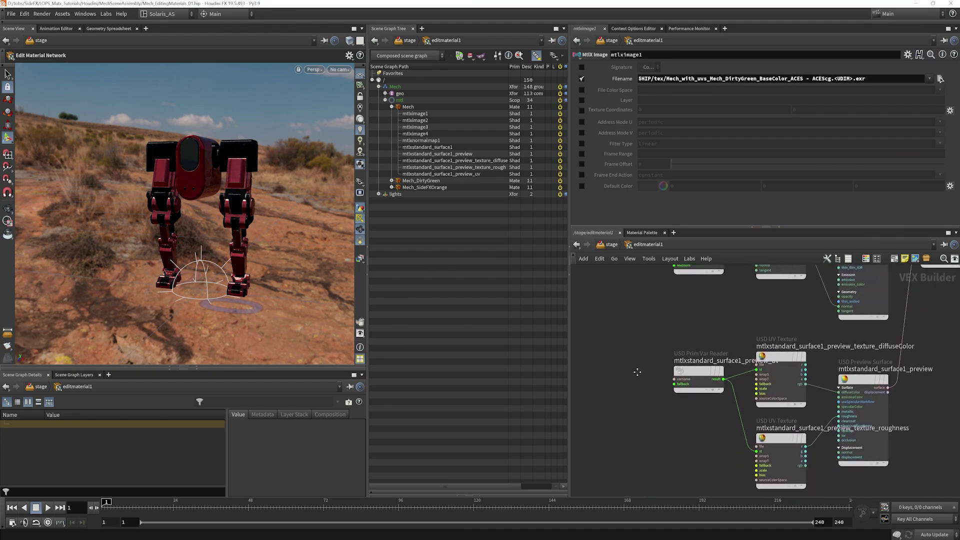
left_click_drag(692, 363, 656, 373)
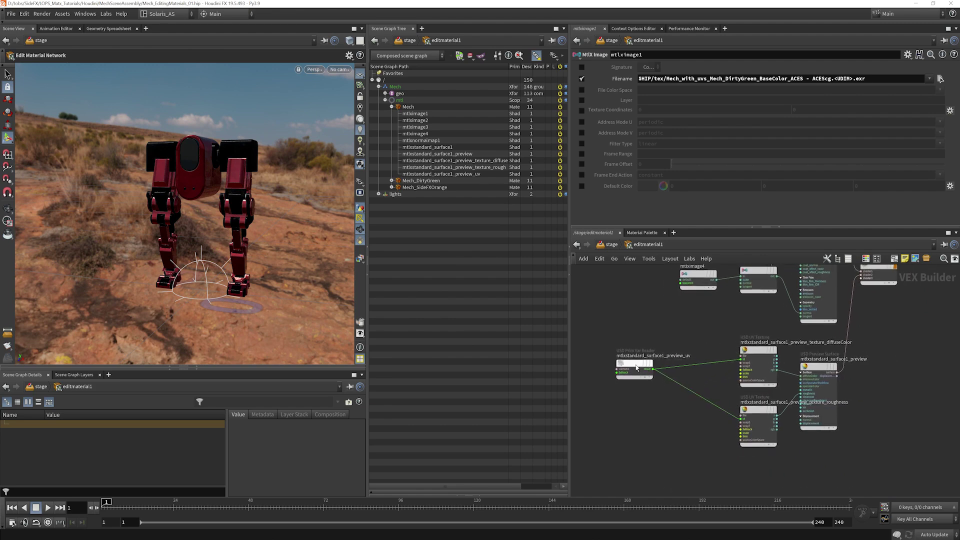
scroll(723, 345, "up", 1)
scroll(723, 345, "left", 1)
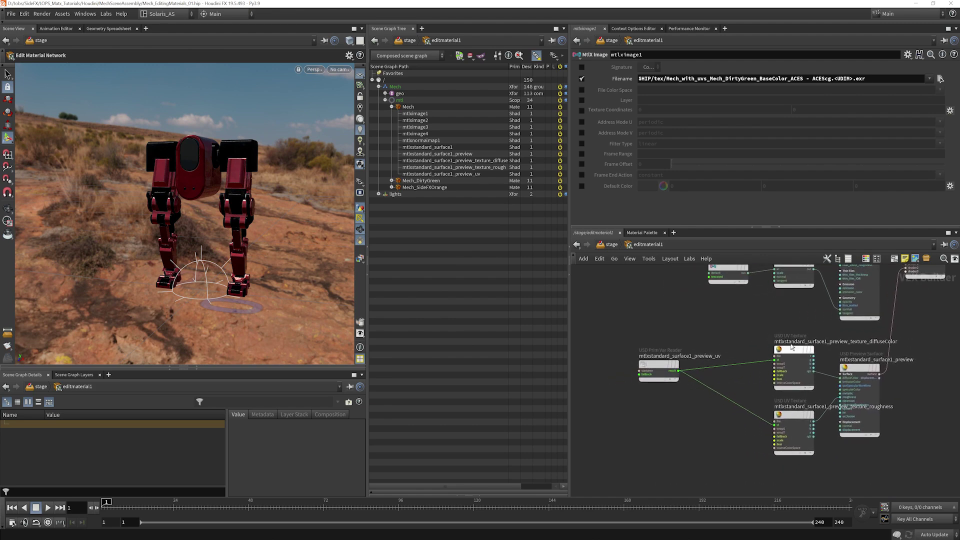
scroll(730, 388, "right", 2)
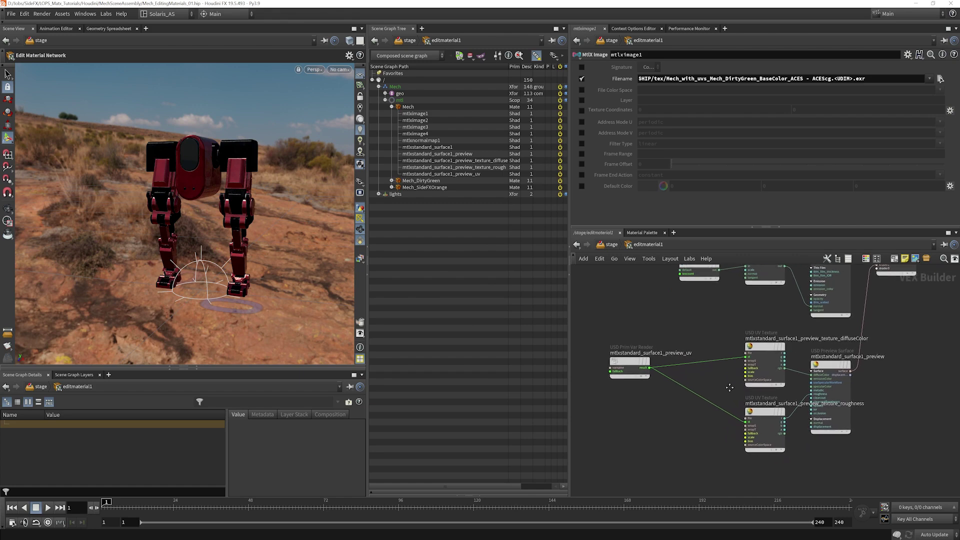
left_click(803, 332)
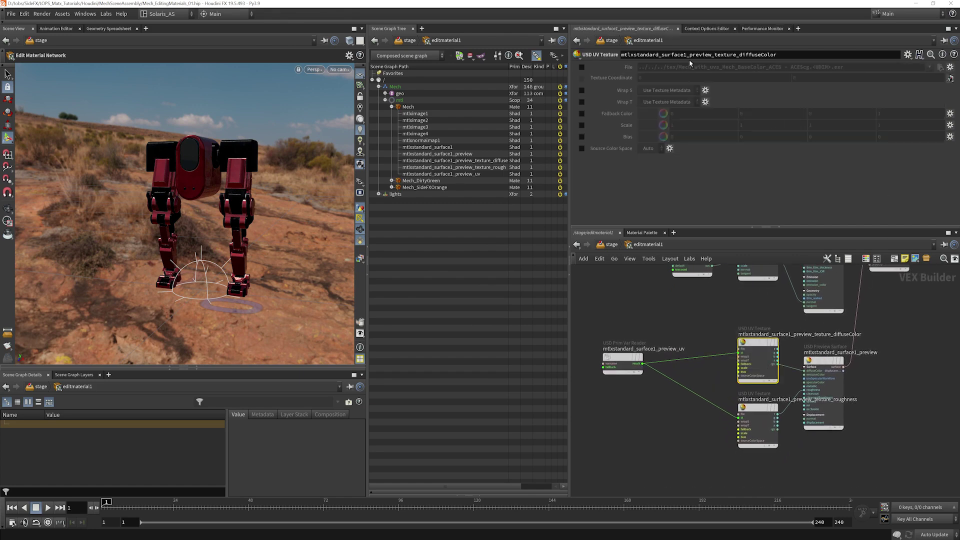
Step: Set the diffuseColor texture's File to the DirtyGreen BaseColor texture, then return to /stage
left_click(582, 67)
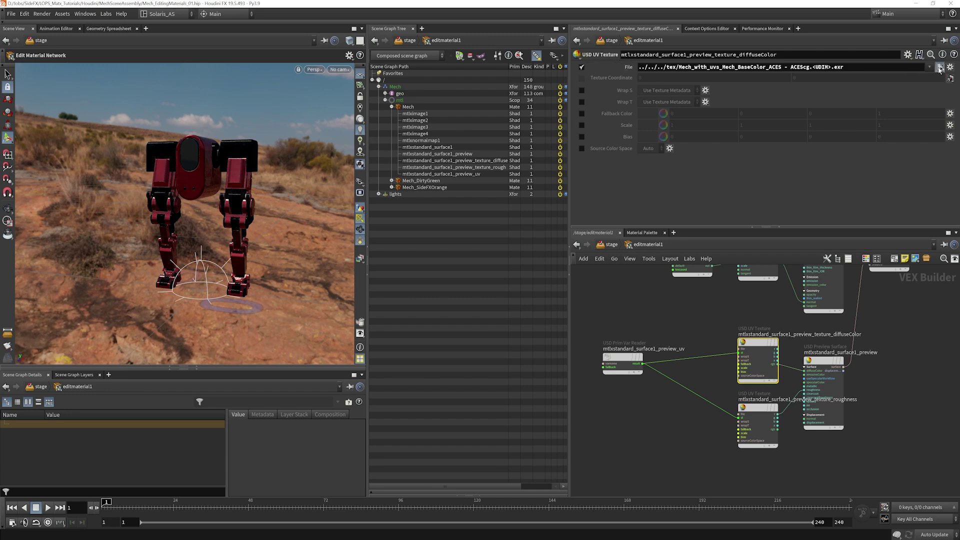
left_click(941, 67)
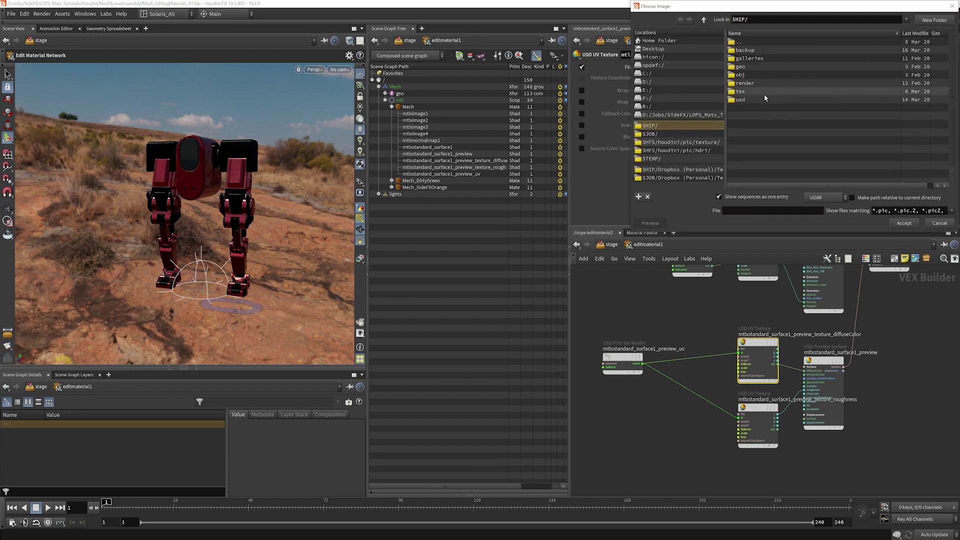
double_click(765, 92)
left_click(845, 99)
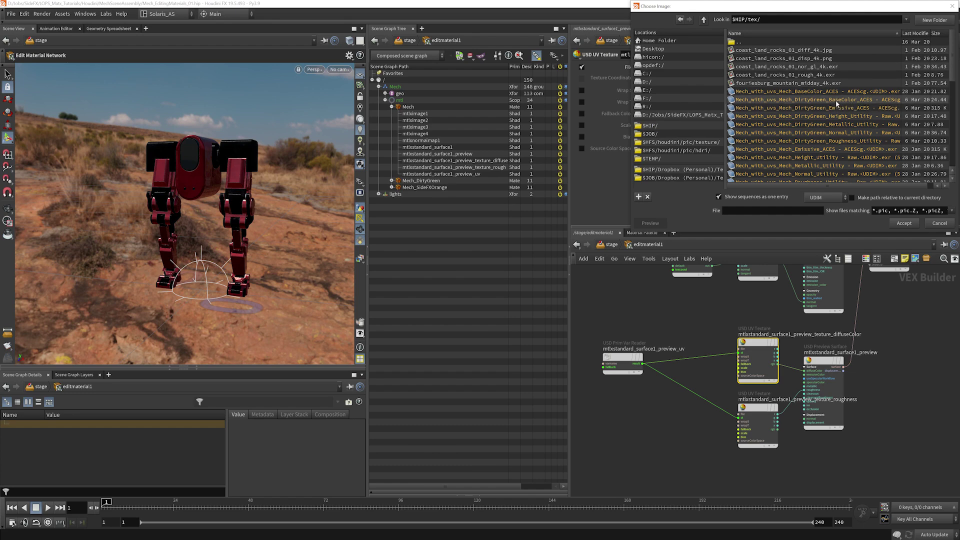
left_click(904, 223)
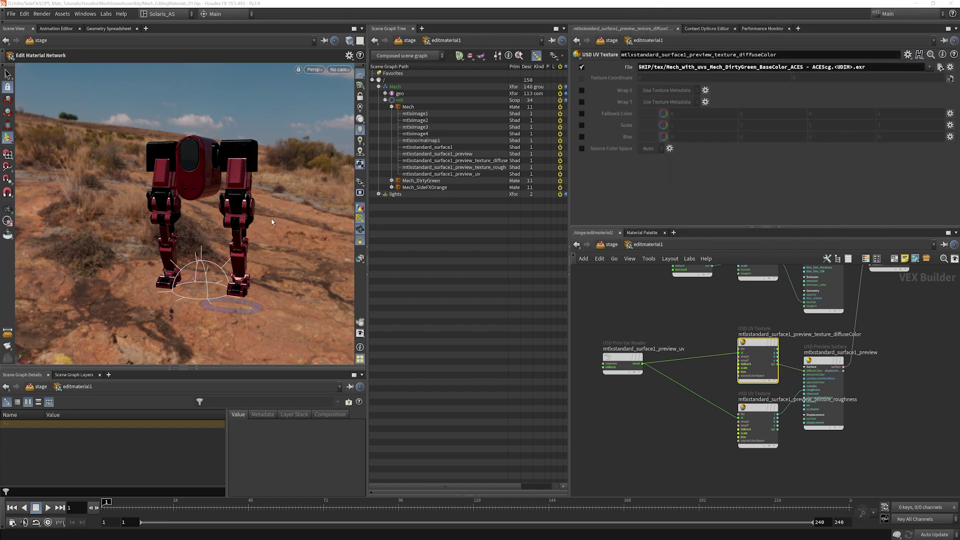
middle_click_drag(660, 295, 609, 319)
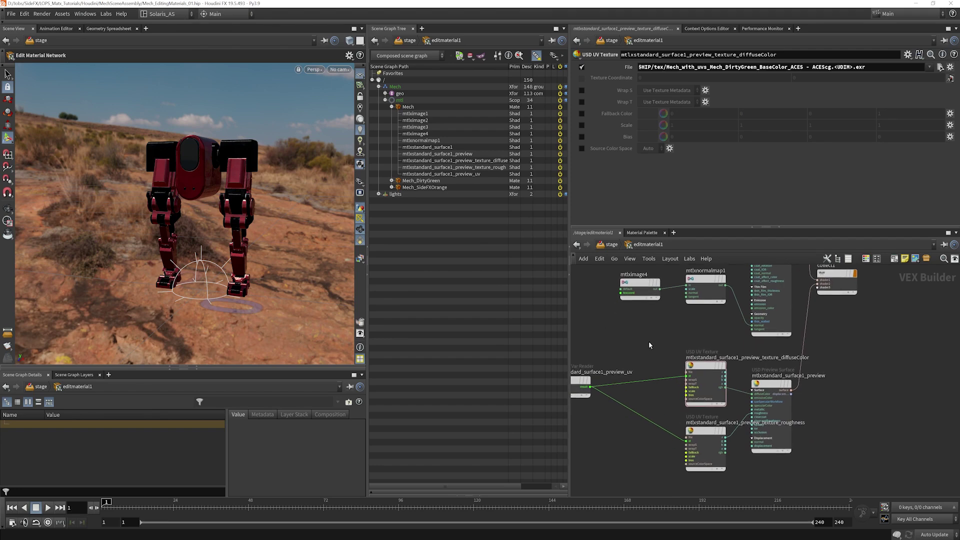
key("u")
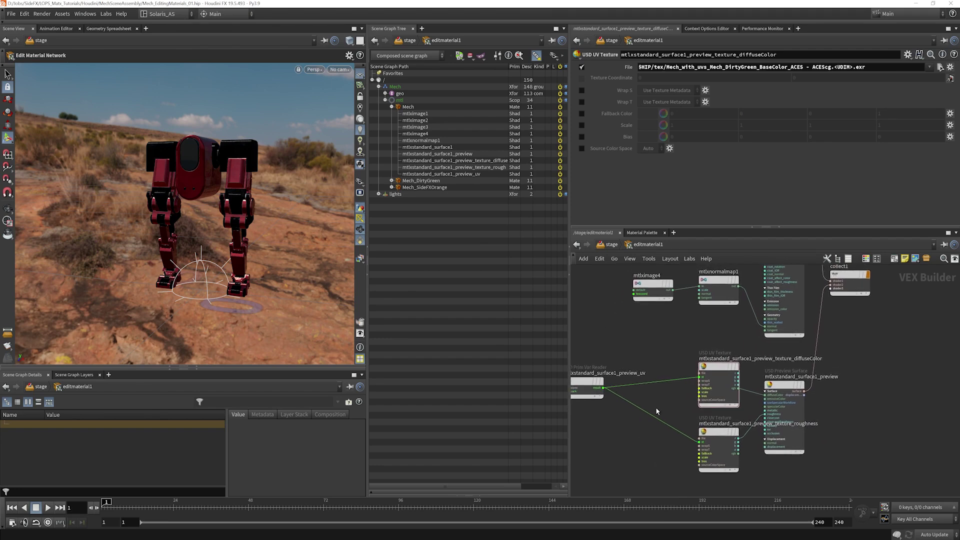
Step: Check the green mech in a Karma viewport render, then switch back to Houdini GL
left_click(314, 69)
left_click(318, 118)
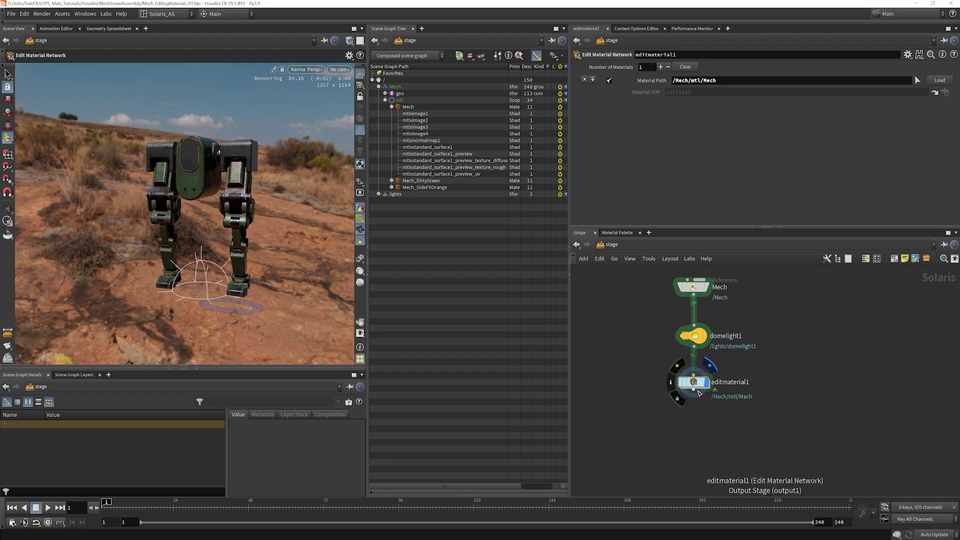
left_click(315, 70)
left_click(320, 104)
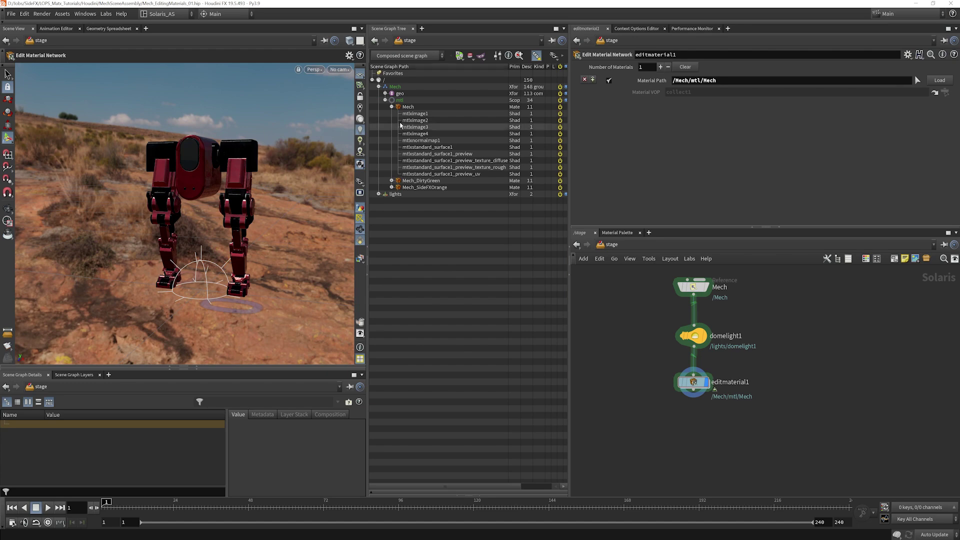
left_click(313, 69)
left_click(322, 104)
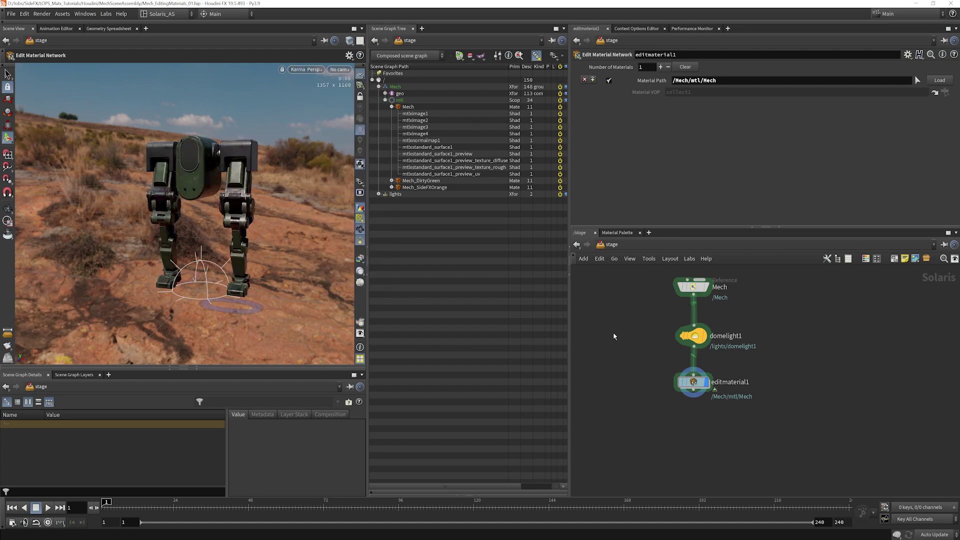
Step: Inside editmaterial1, swap mtlximage1's texture to the SideFXOrange BaseColor file, then return to stage level
double_click(693, 383)
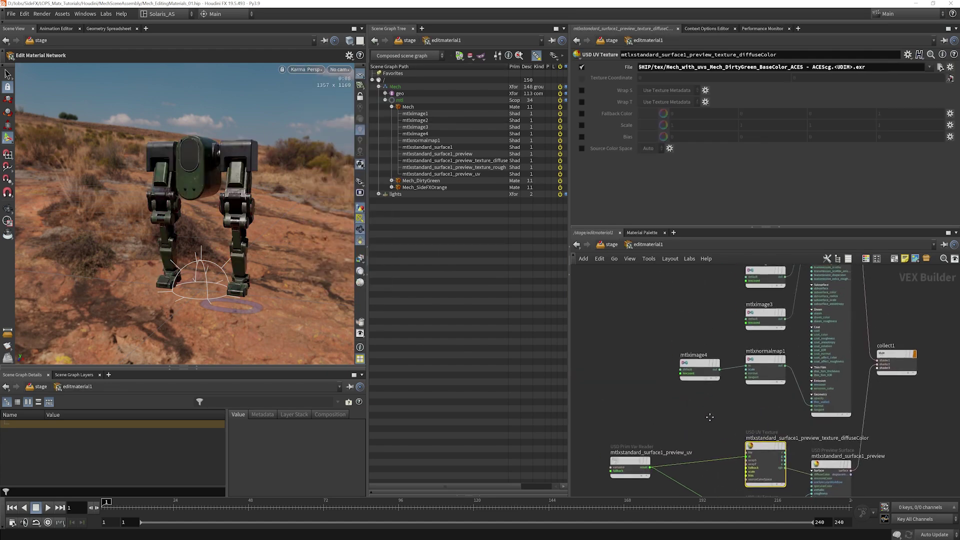
left_click(748, 366)
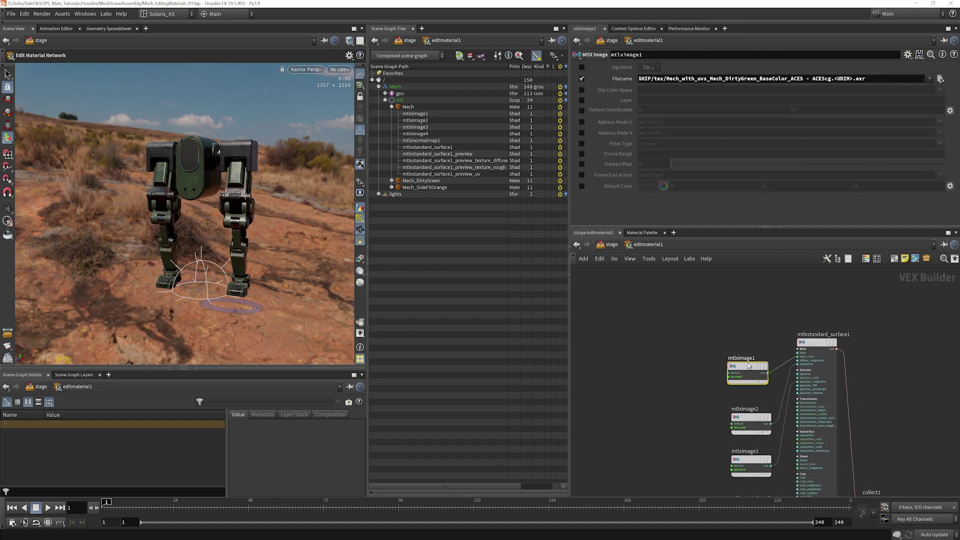
left_click(940, 79)
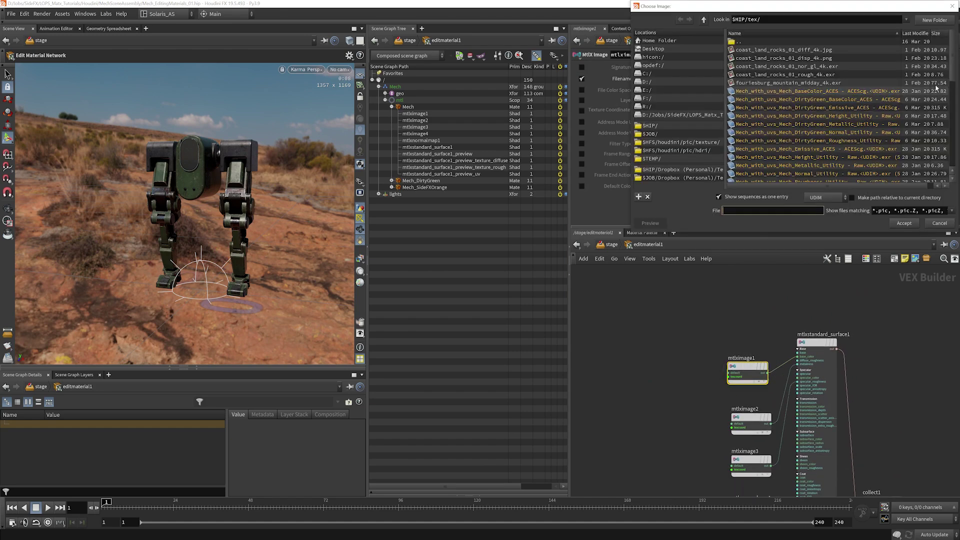
scroll(943, 105, "down", 5)
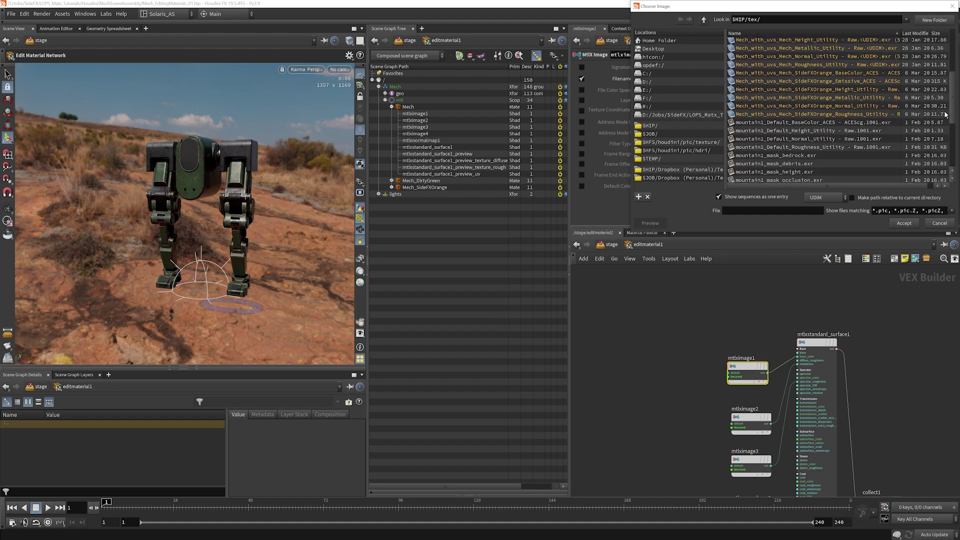
scroll(946, 115, "up", 1)
left_click(915, 91)
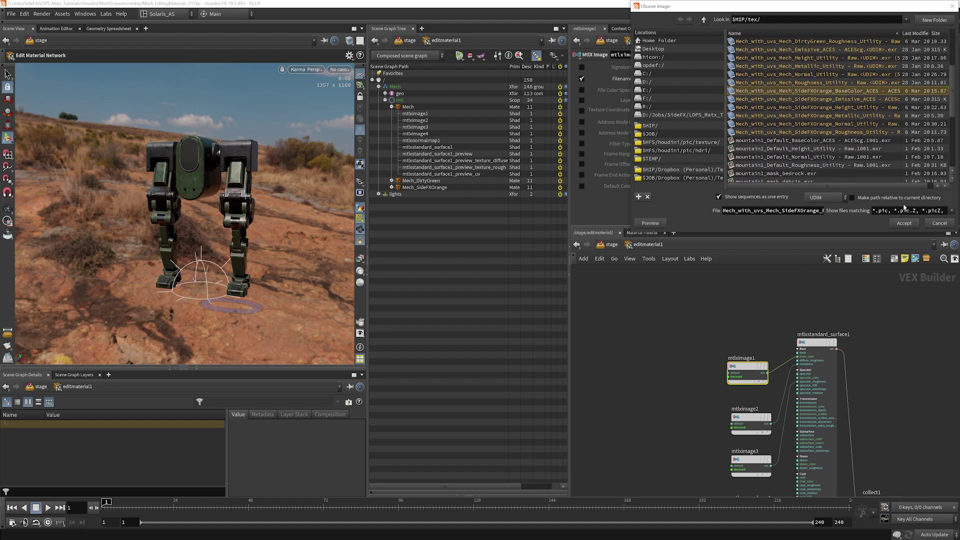
left_click(904, 223)
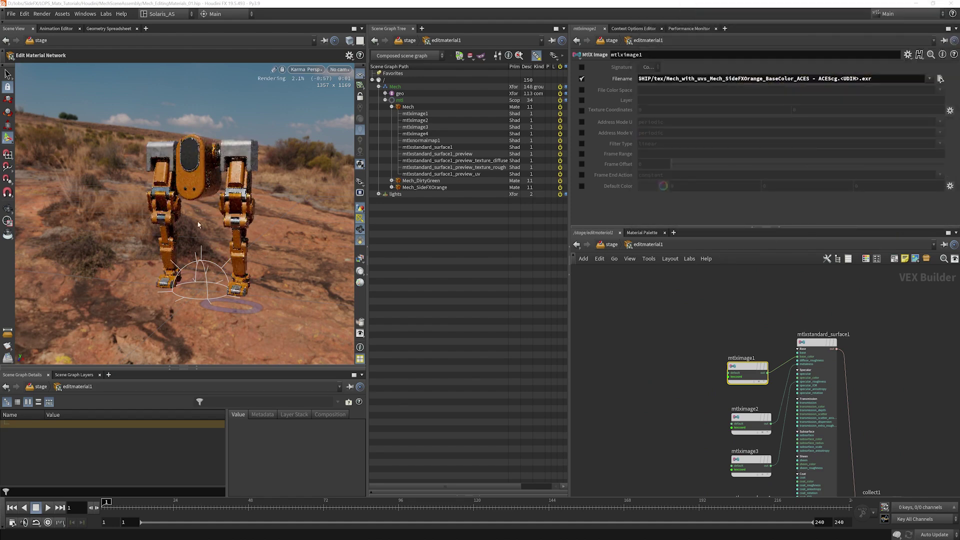
middle_click_drag(644, 398, 667, 355)
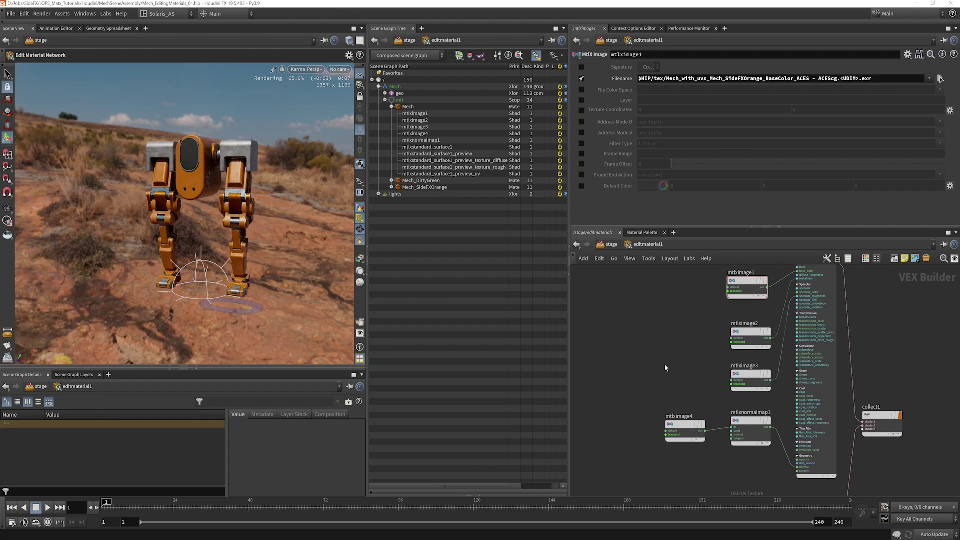
key("u")
middle_click_drag(656, 423, 662, 445)
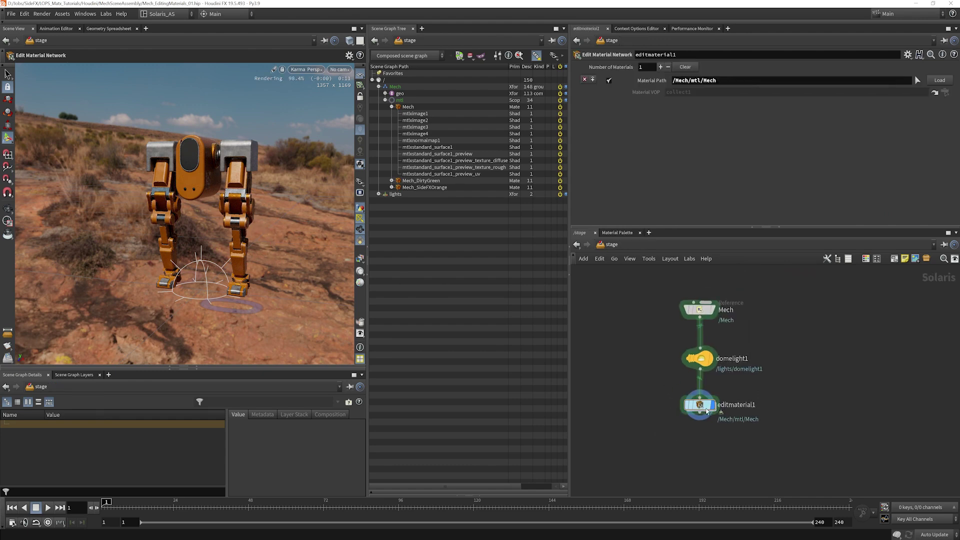
Step: Set mtlximage1's inputs:file to the SideFXOrange BaseColor texture with an Attribute Wrangle's usd_setattrib VEX
mouse_move(705, 410)
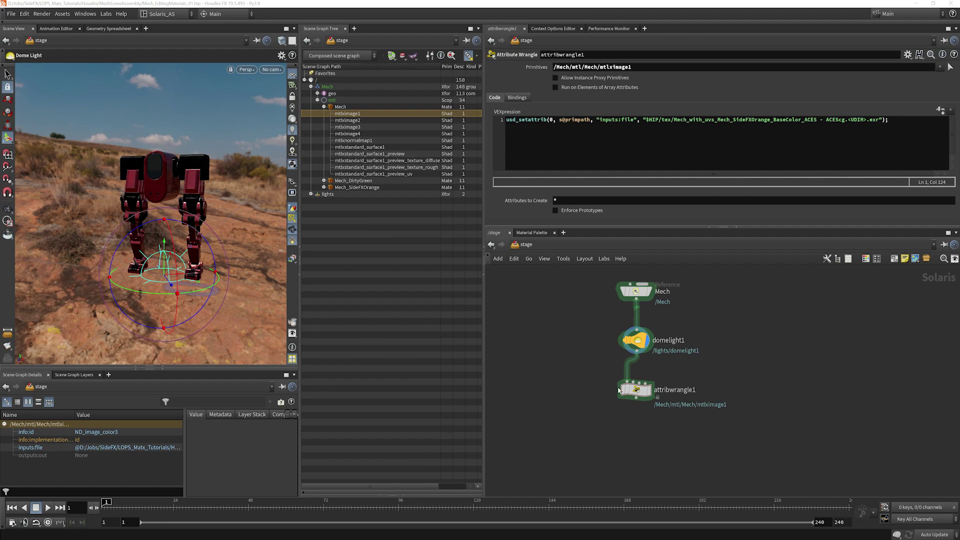
Step: Inspect the usd_setattrib arguments, the 0 and primpath, in the wrangle's VEX code
mouse_move(643, 398)
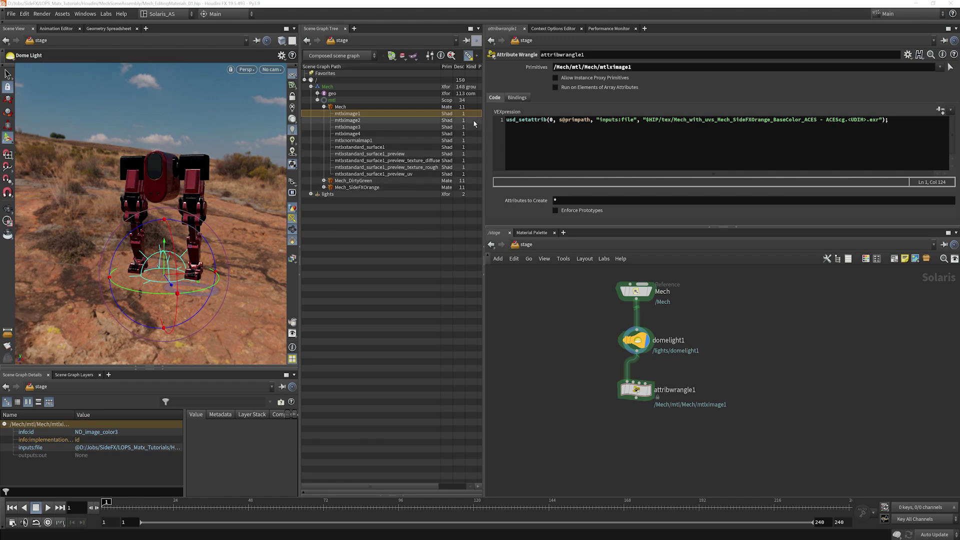
double_click(551, 121)
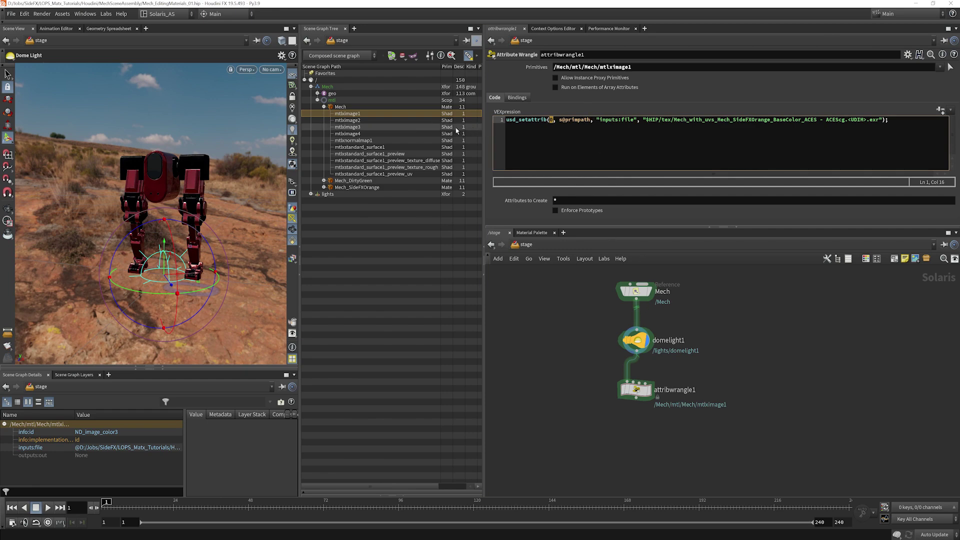
left_click_drag(590, 120, 565, 120)
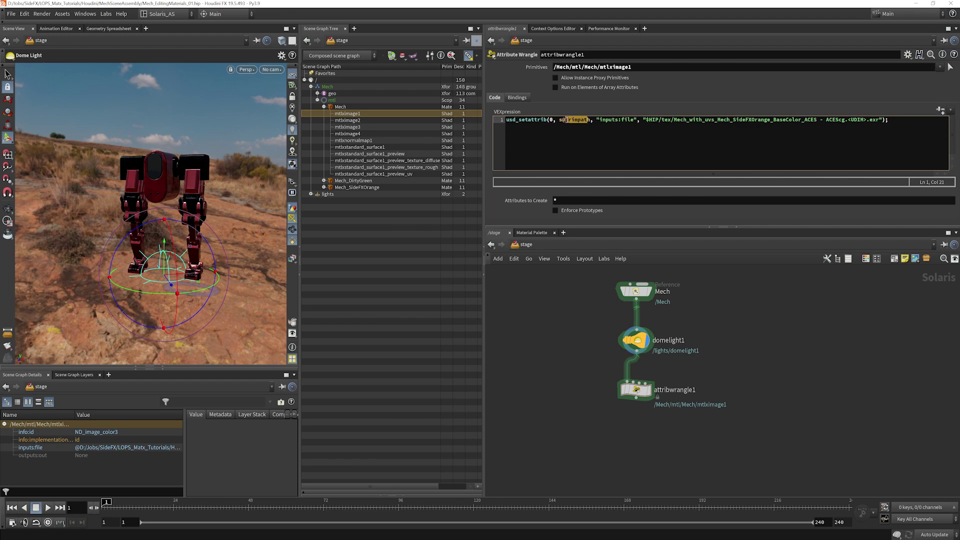
left_click(591, 120)
Step: Widen Scene Graph Details to read mtlximage1's full inputs:file path, flagged Cannot be resolved
left_click_drag(185, 462, 240, 459)
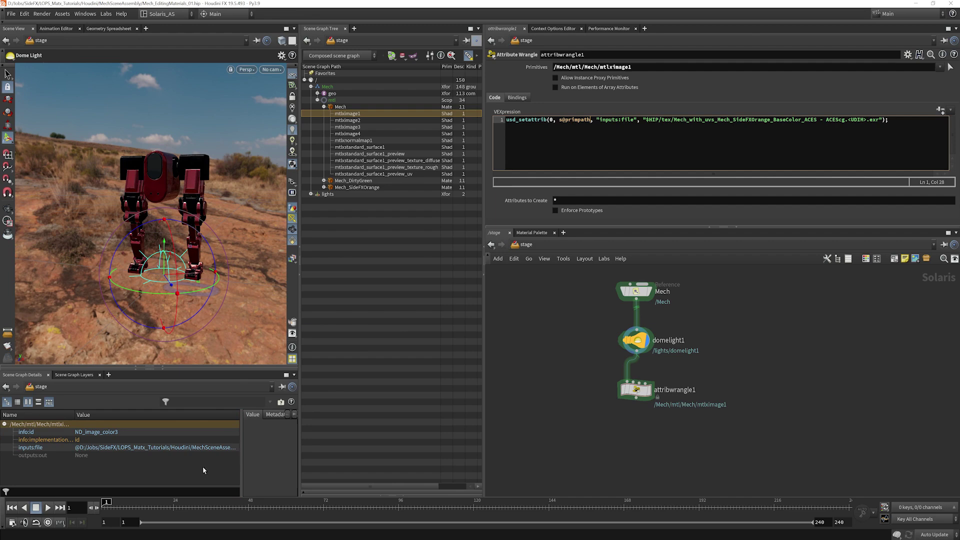
left_click(175, 450)
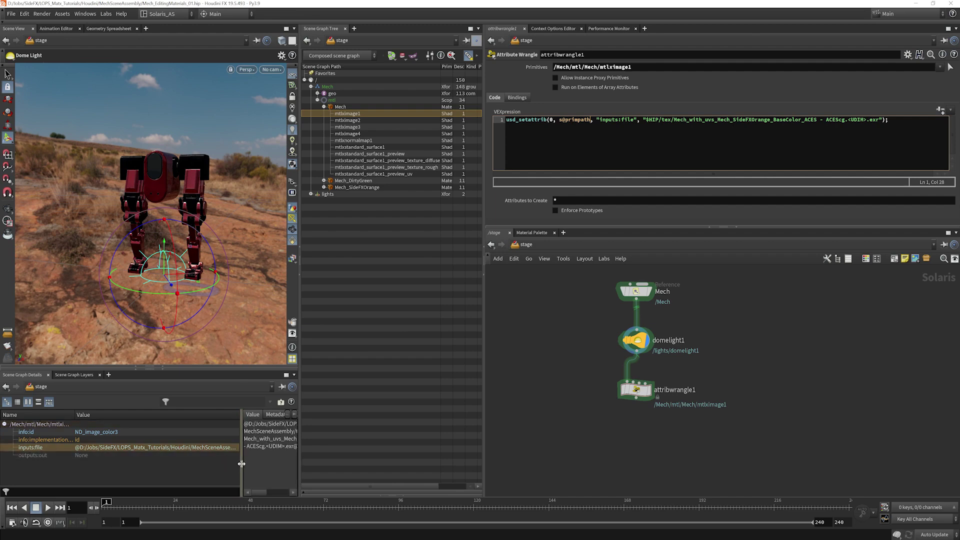
left_click_drag(240, 465, 174, 465)
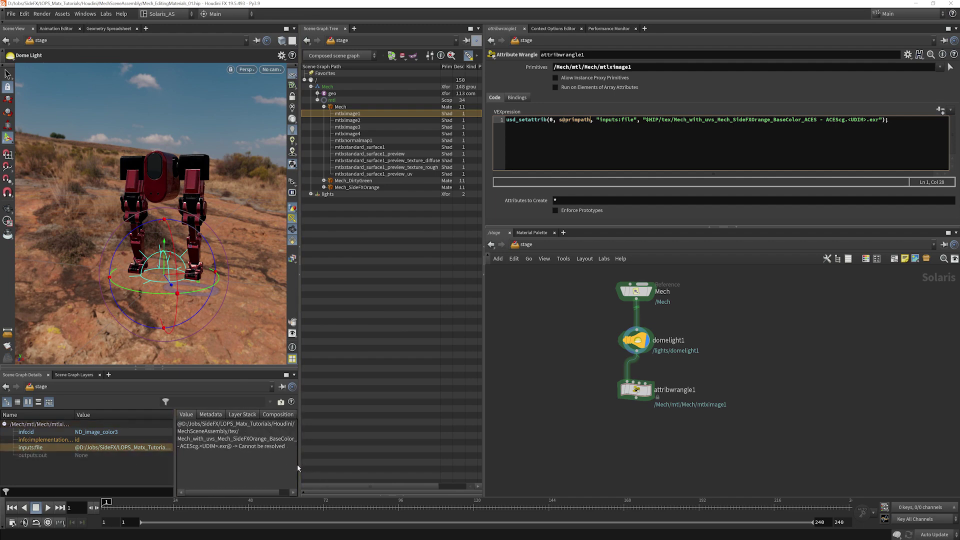
left_click_drag(299, 464, 371, 464)
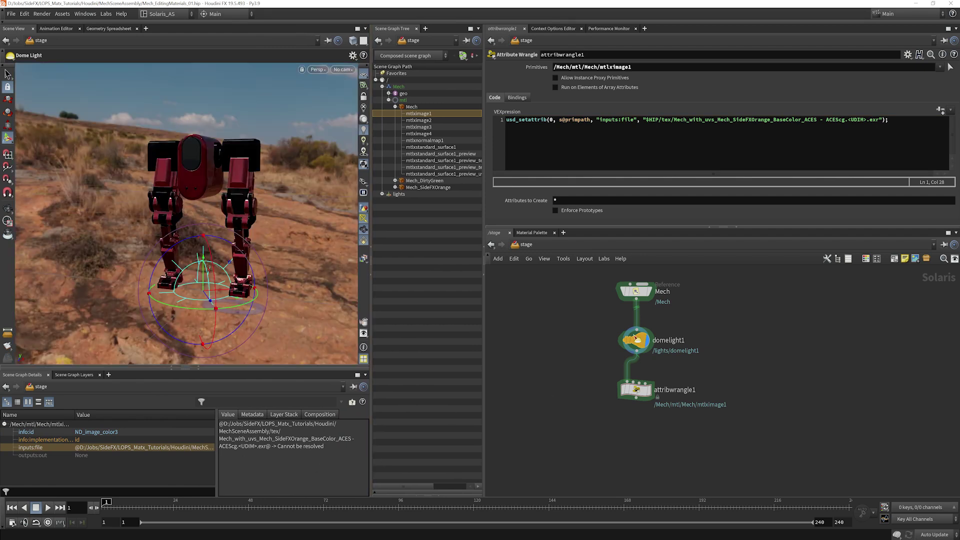
Step: Inspect domelight1 and attribwrangle1, moving the display flag to attribwrangle1 and back to domelight1
left_click(635, 341)
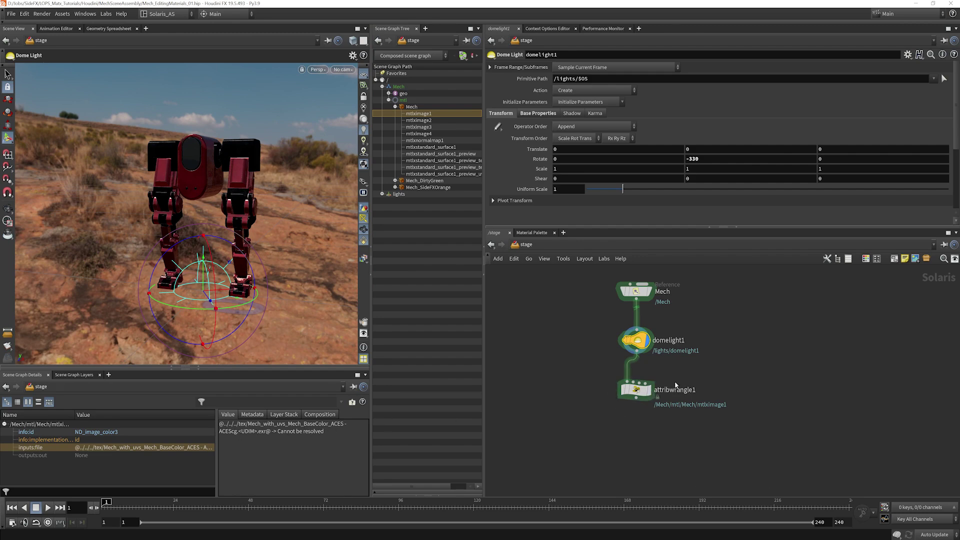
left_click(636, 393)
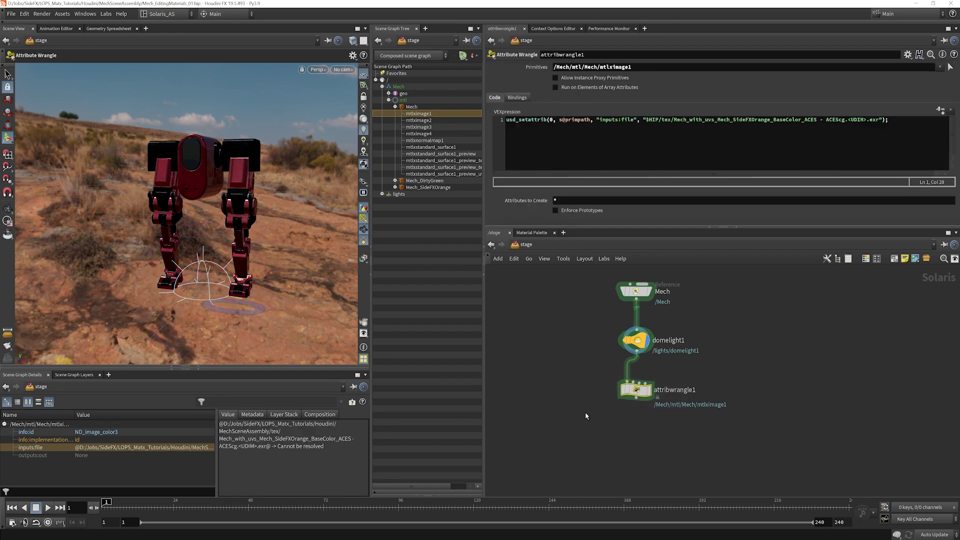
left_click(649, 390)
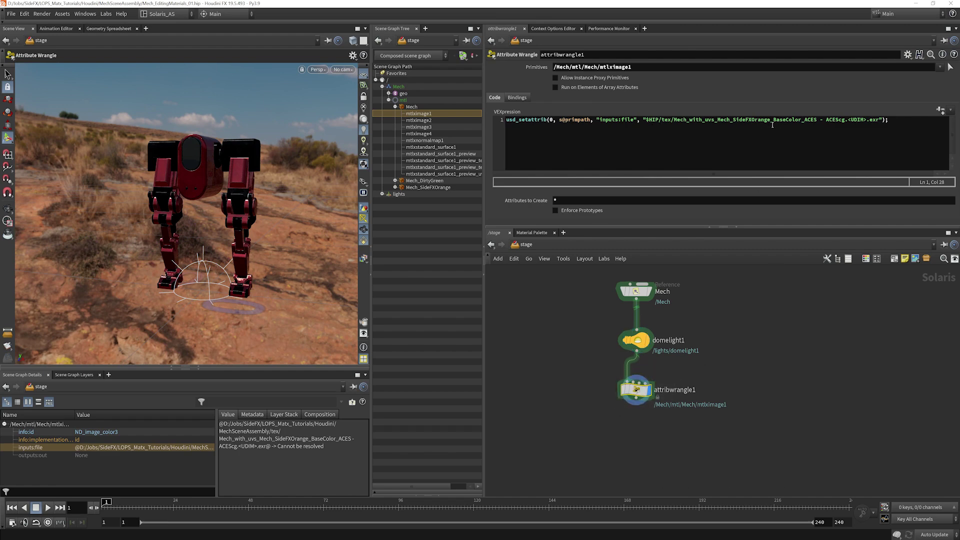
left_click(650, 344)
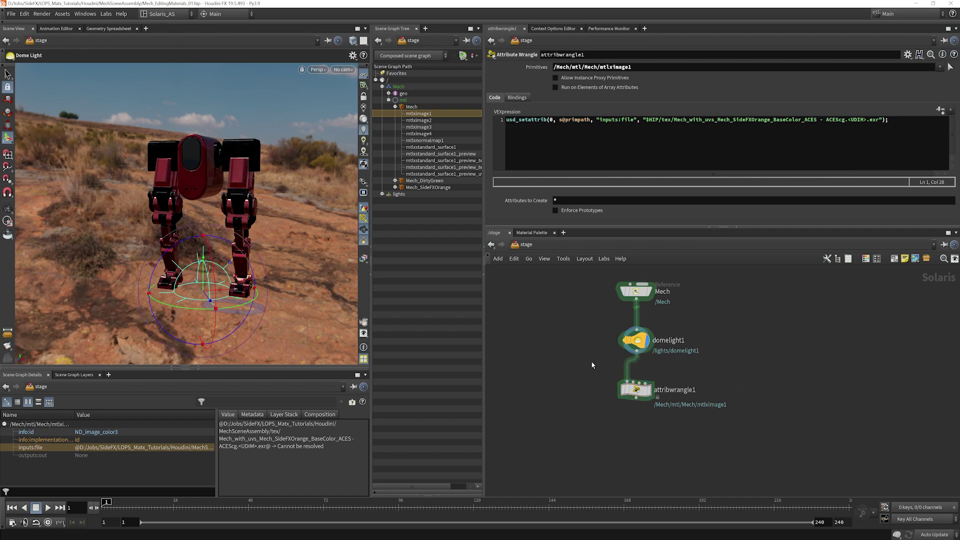
Step: Render the viewport with Karma and select attribwrangle1 to view its parameters
left_click(317, 70)
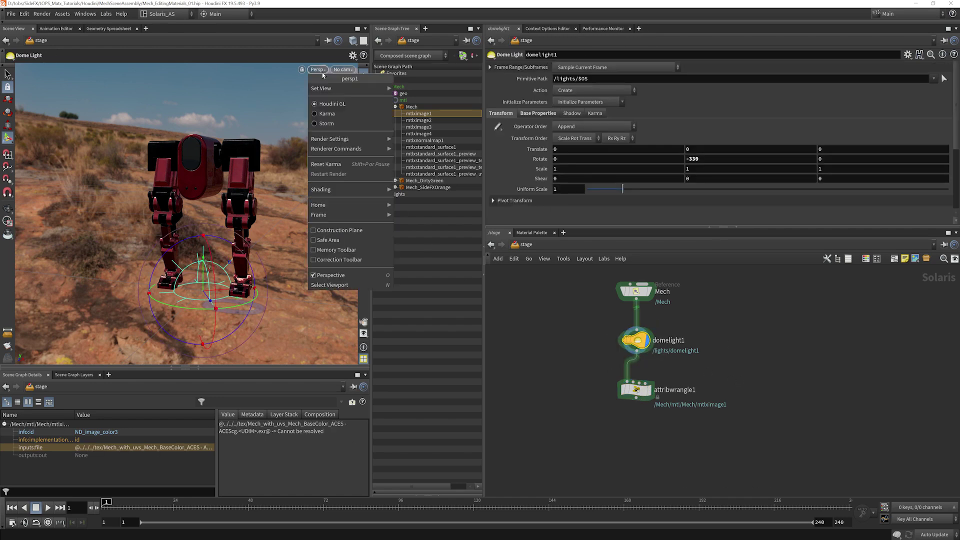
left_click(328, 114)
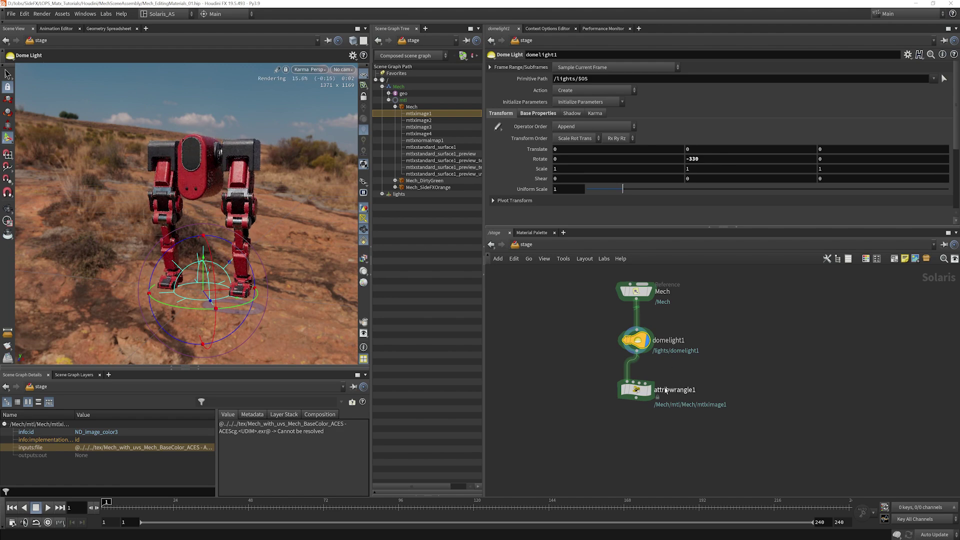
left_click(635, 390)
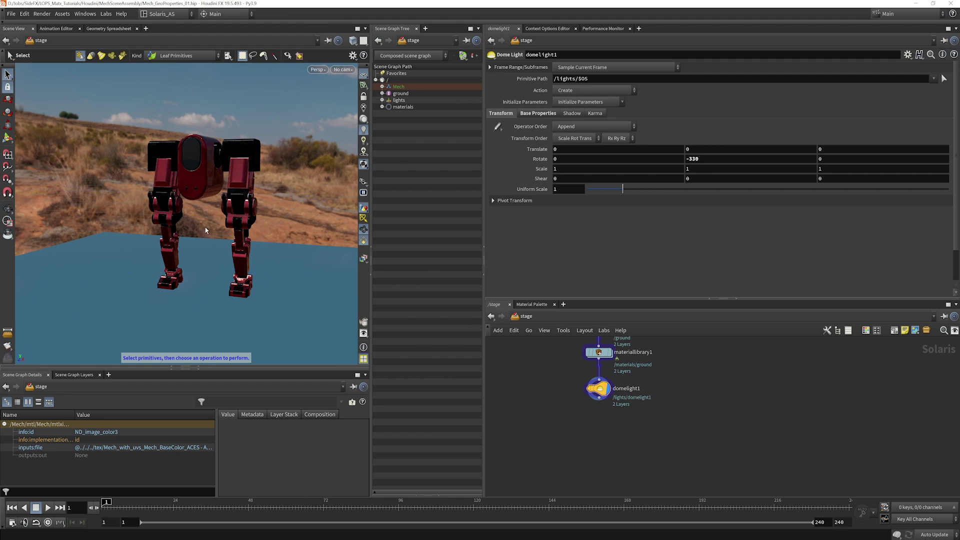
Step: Add a Render Geometry Settings node below domelight1 and target its Primitives at /Mech/geo
mouse_move(567, 431)
middle_mouse_down()
mouse_move(583, 442)
mouse_move(580, 427)
middle_mouse_up()
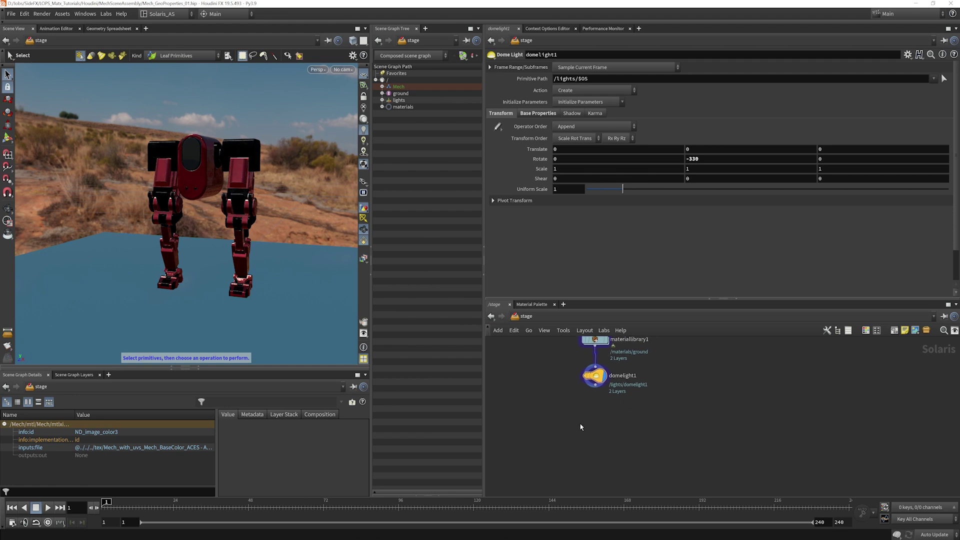
key("Tab")
type("render")
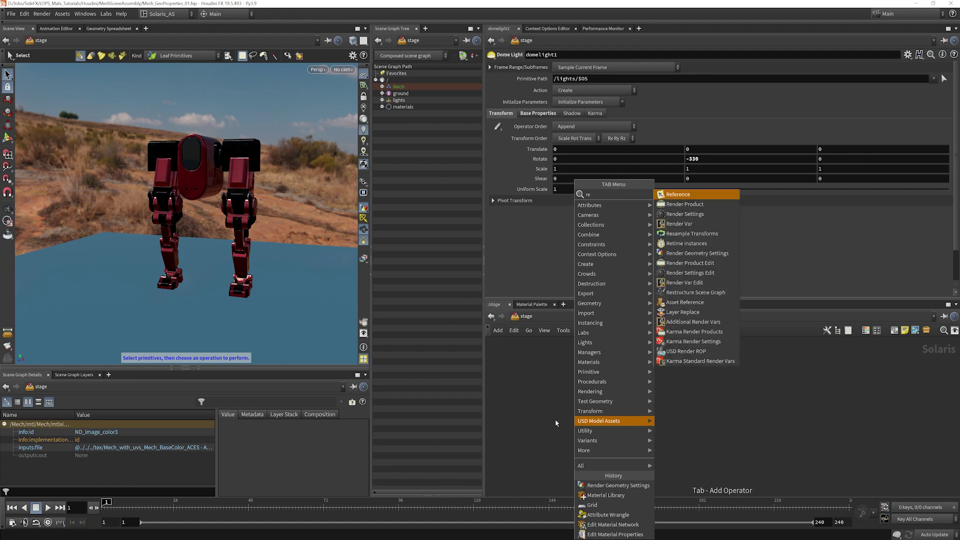
left_click(708, 224)
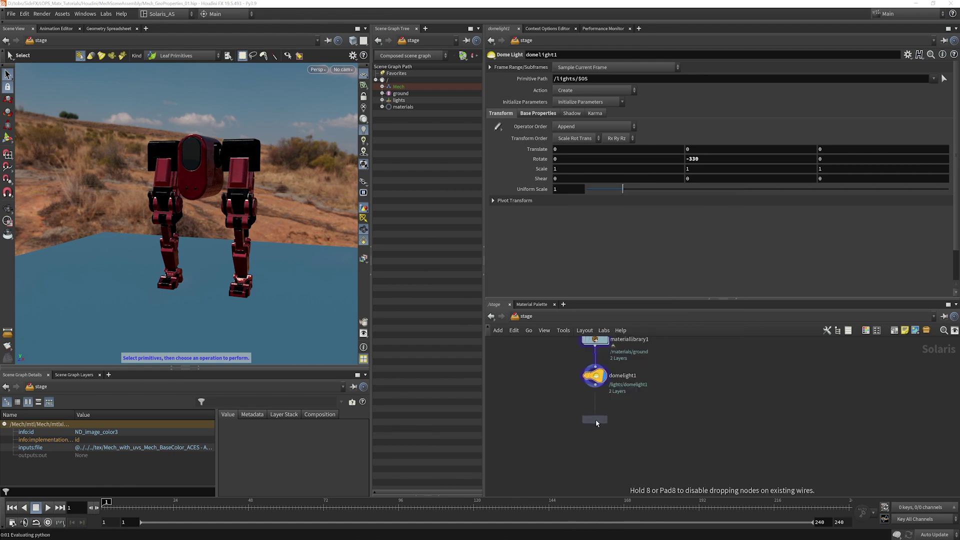
left_click(596, 423)
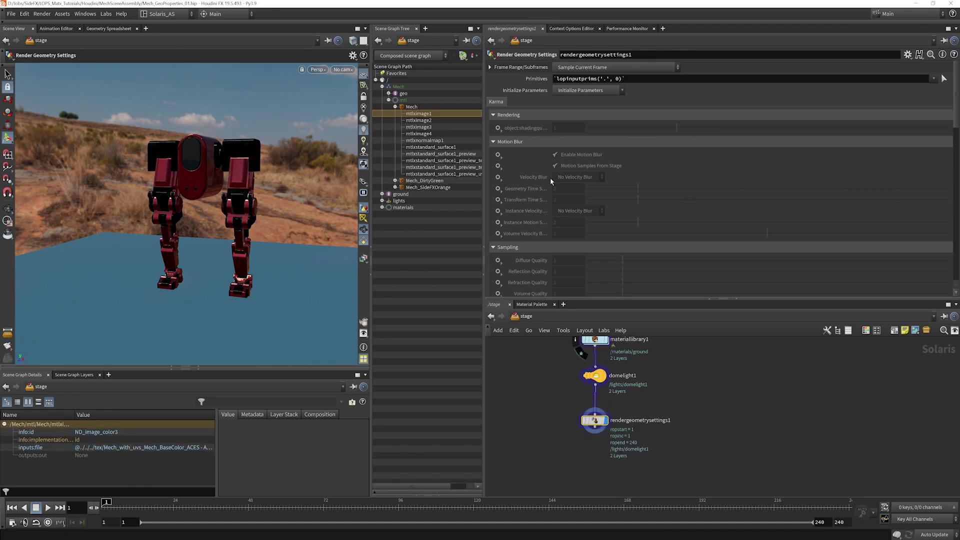
left_click(390, 100)
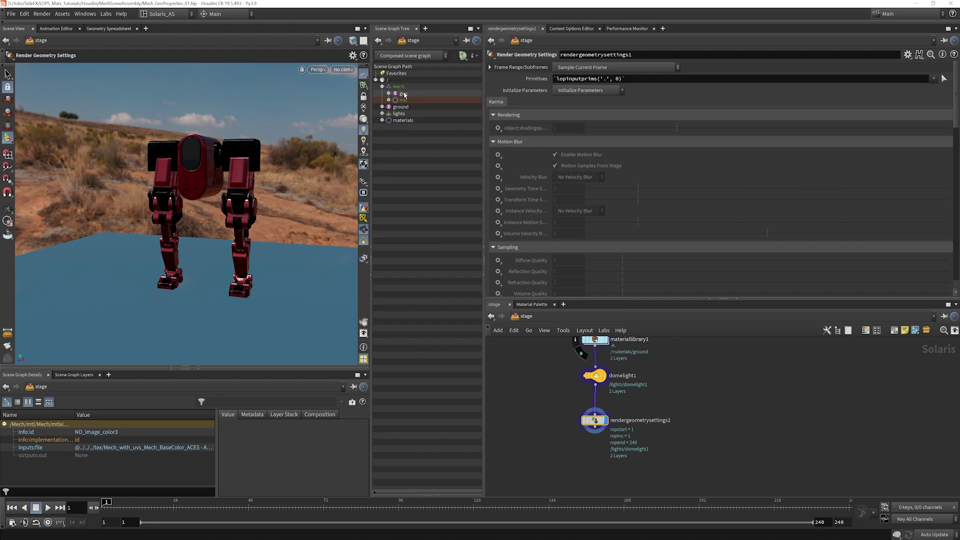
left_click_drag(583, 80, 590, 80)
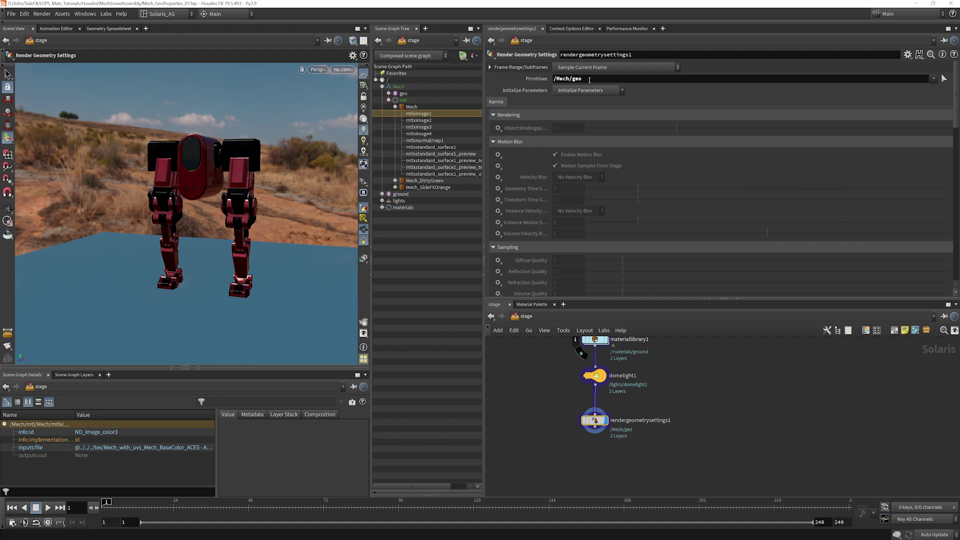
Step: Switch the viewport to a live Karma render and enable the Render Visibility override
left_click(317, 69)
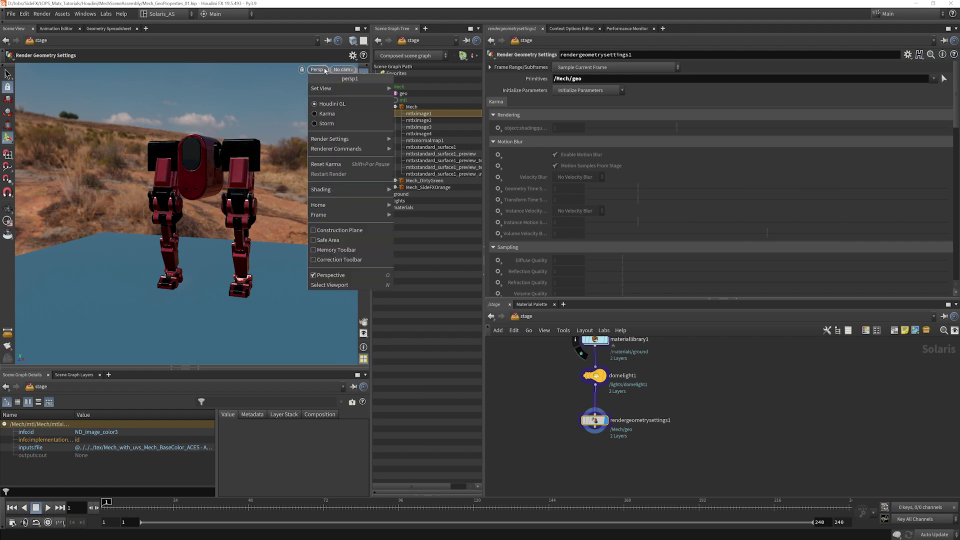
left_click(334, 116)
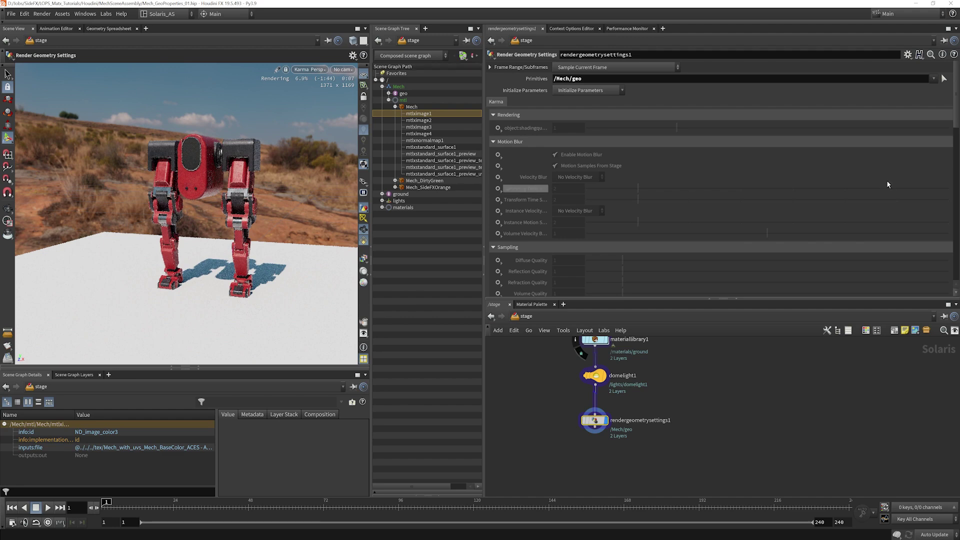
left_click_drag(956, 127, 957, 177)
scroll(956, 183, "down", 8)
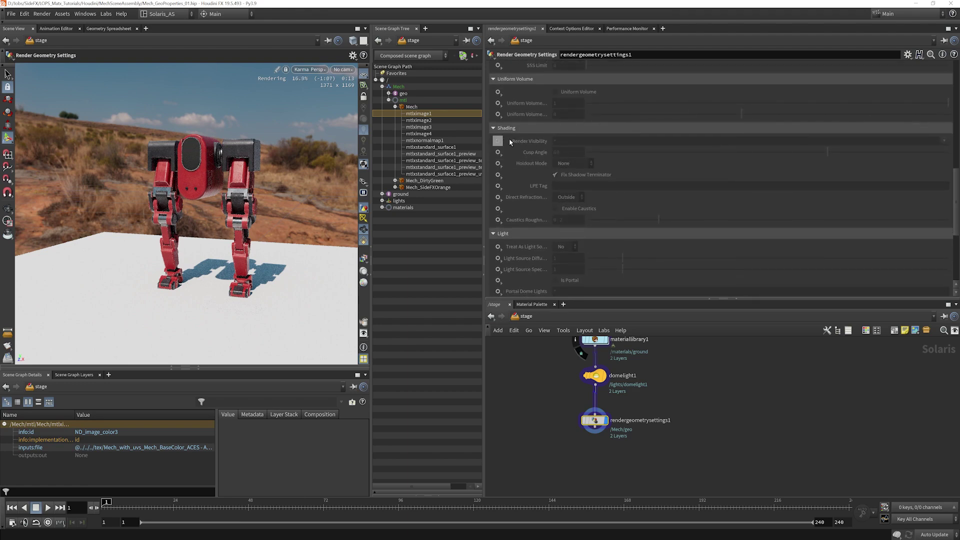
left_click(497, 141)
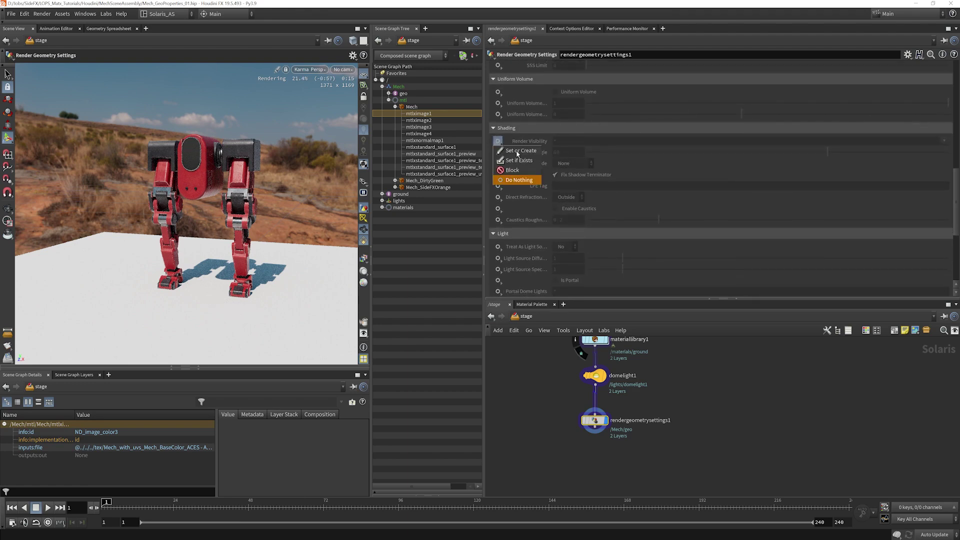
left_click(515, 179)
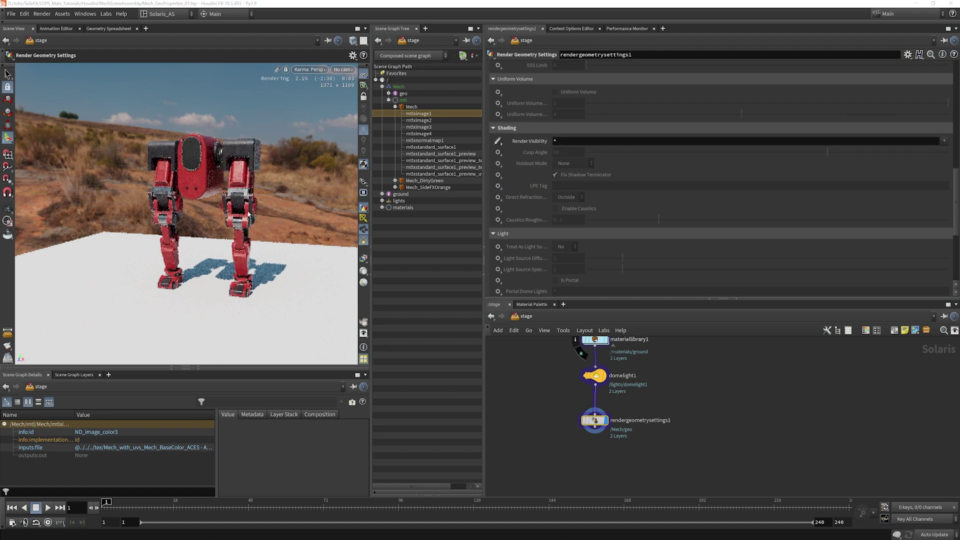
Step: Try Render Visibility as primary and -primary, then set it back to visible to all (*)
left_click(945, 141)
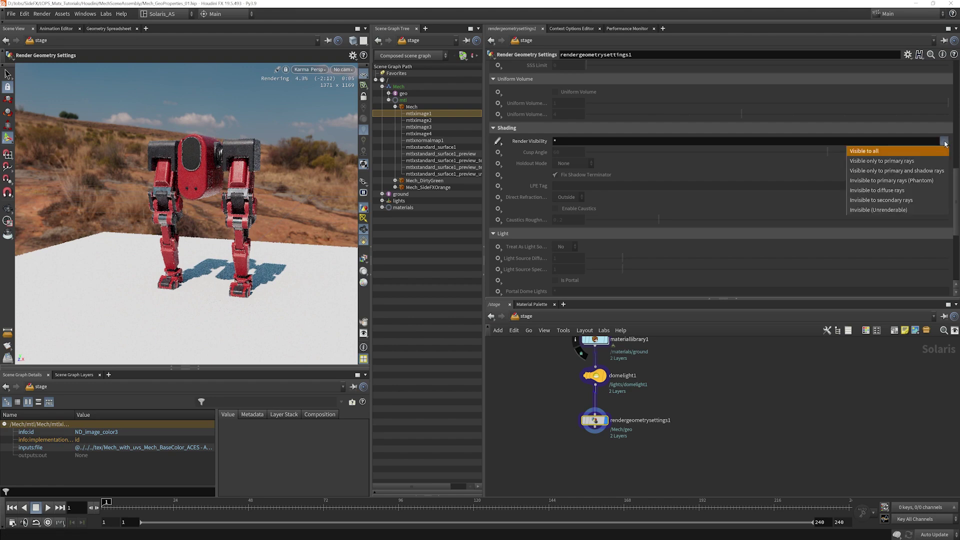
left_click(881, 161)
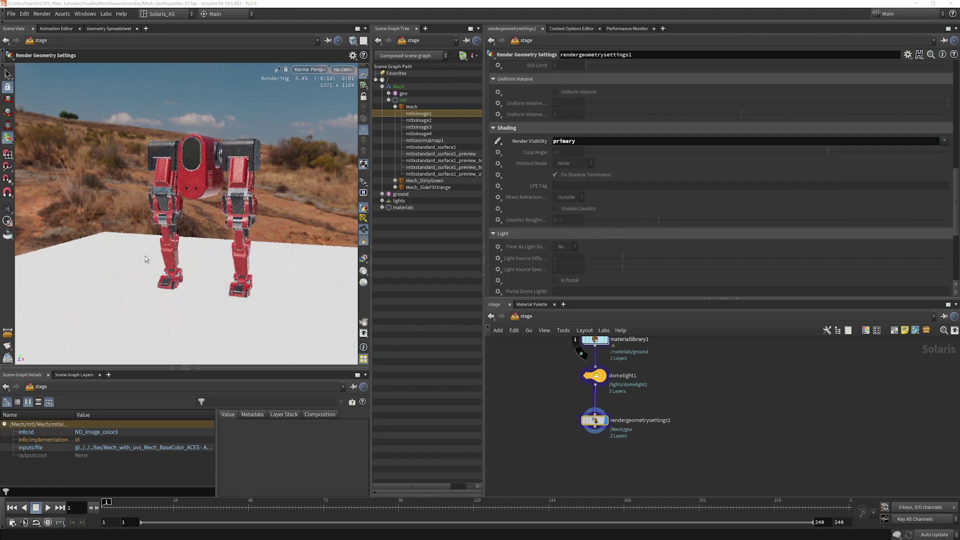
left_click(944, 143)
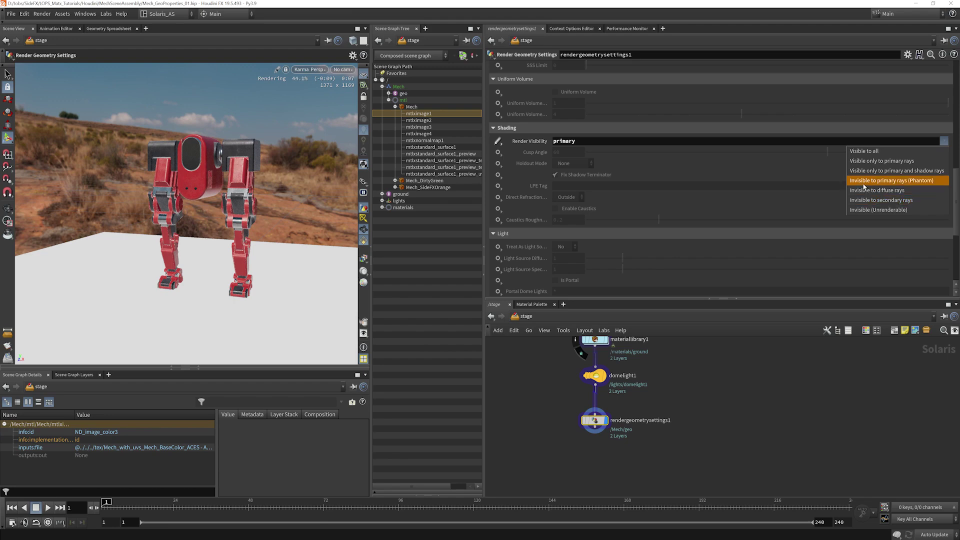
left_click(890, 181)
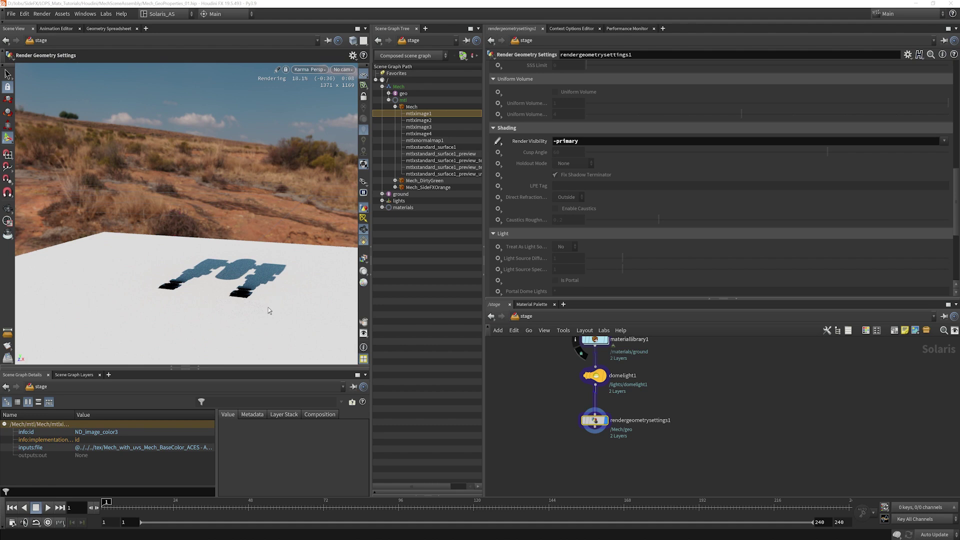
left_click(944, 142)
left_click(878, 153)
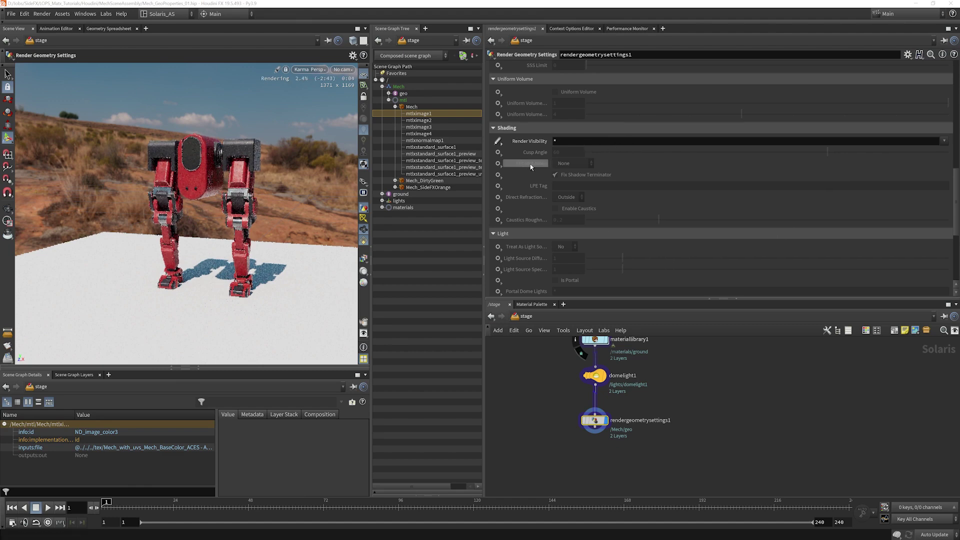
Step: Enable the Holdout Mode override and set it to Matte
left_click(499, 165)
left_click(514, 172)
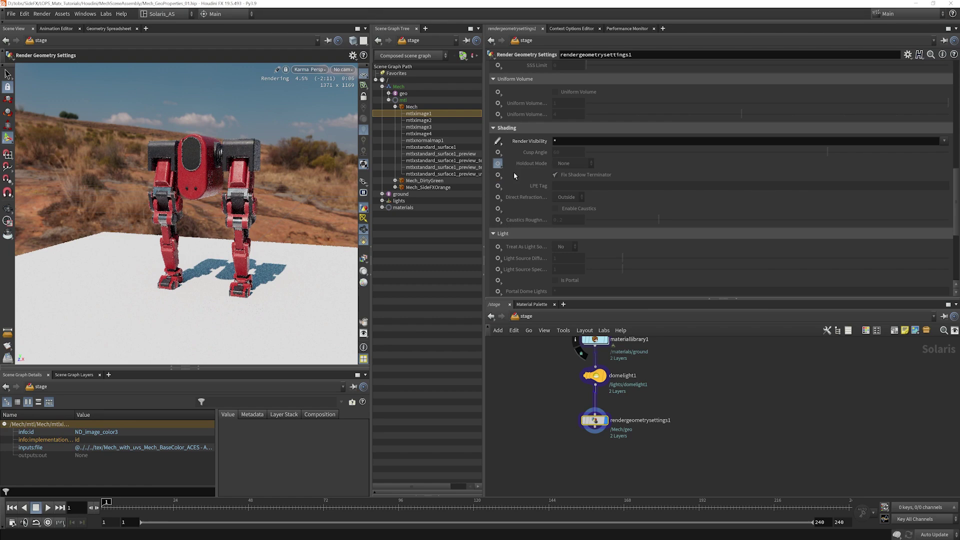
left_click(572, 164)
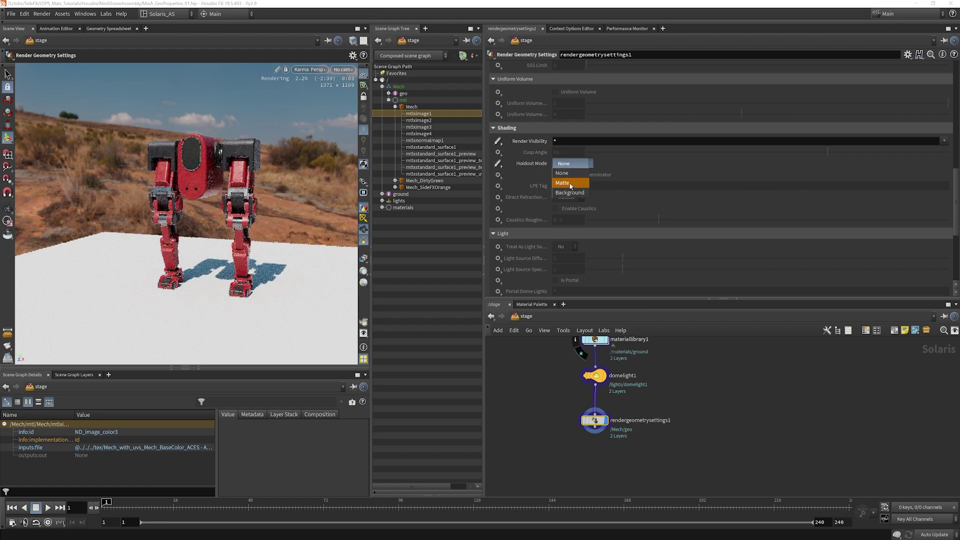
left_click(570, 183)
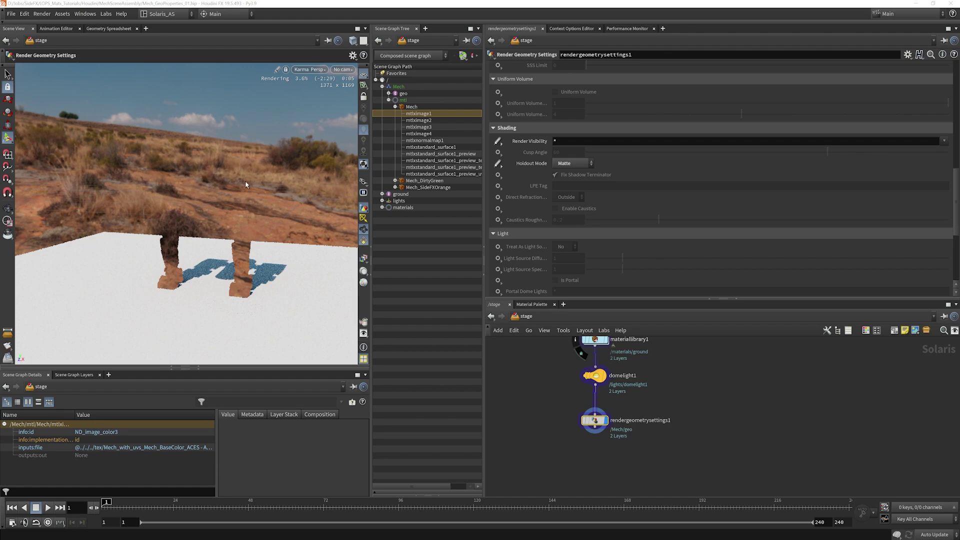
Step: Toggle environment lights as the viewport background in Display Options, then close the window
key("d")
left_click(274, 112)
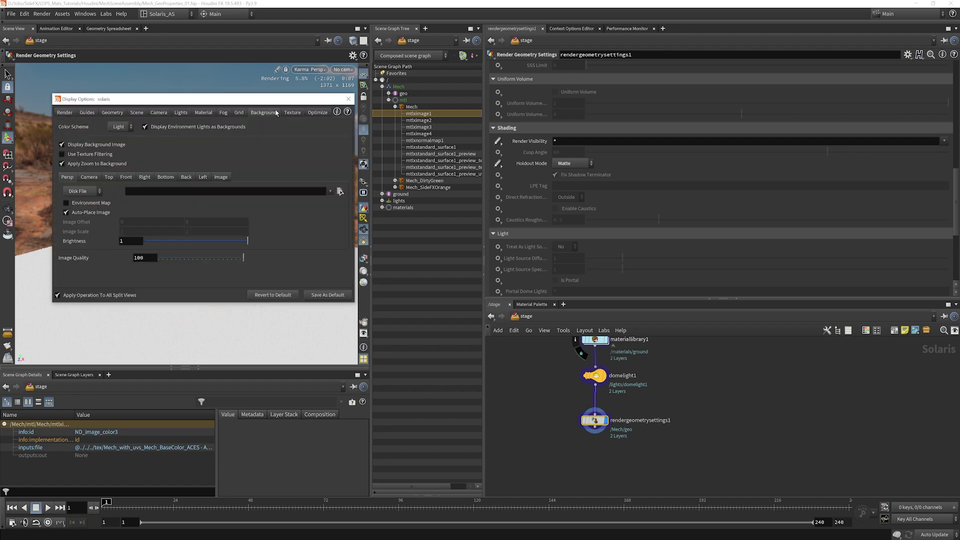
left_click(178, 130)
left_click_drag(223, 103, 467, 104)
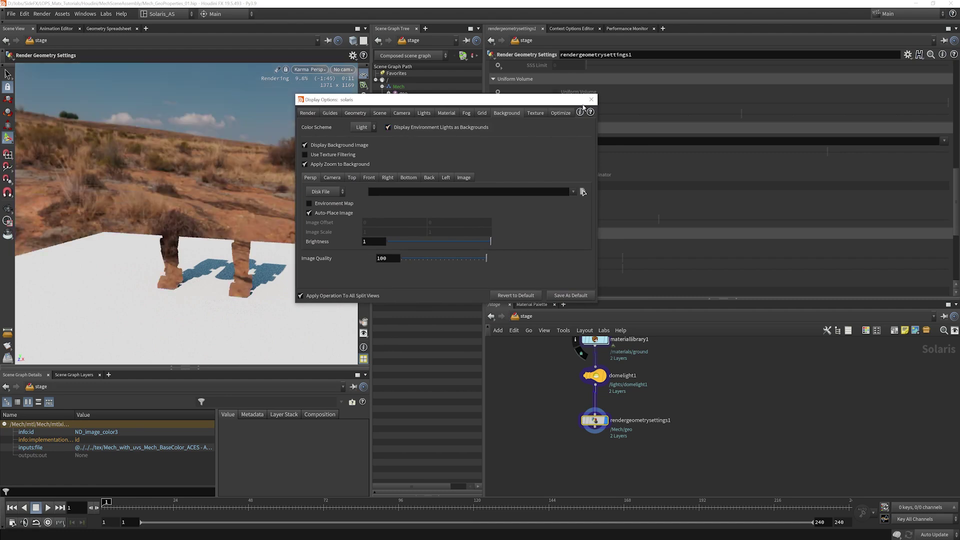
left_click(592, 100)
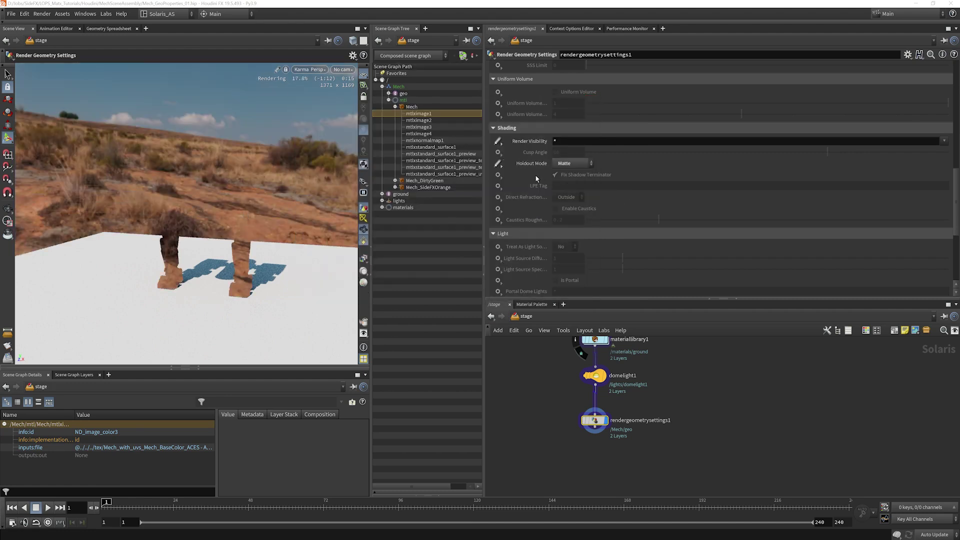
Step: Scroll through the Render Geometry Settings parameters to review Geometry, Dicing and Texture Baking
left_click_drag(959, 190, 958, 214)
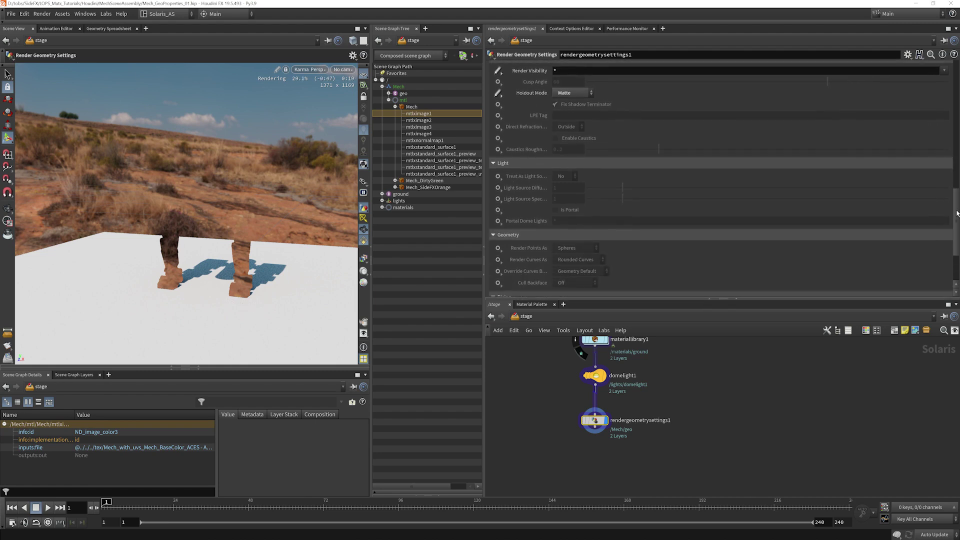
scroll(553, 227, "down", 4)
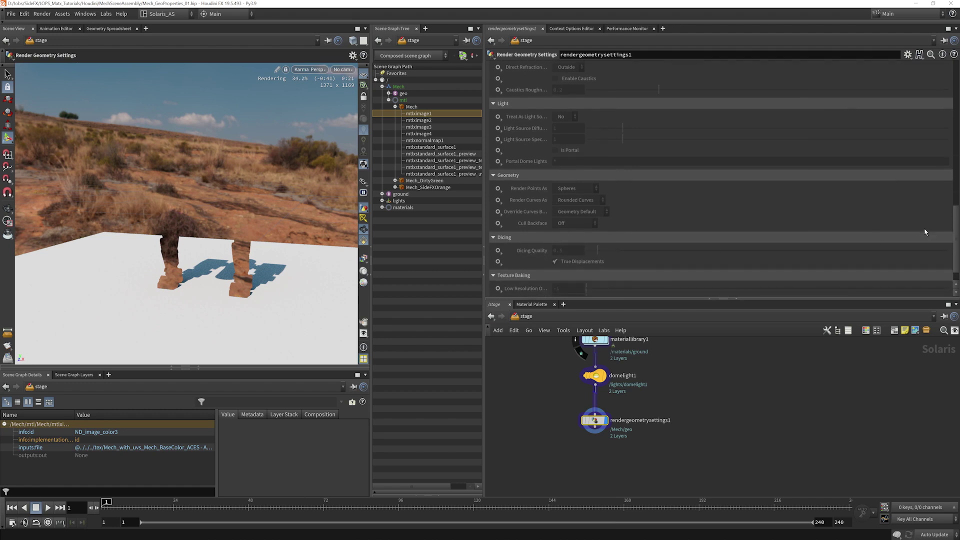
scroll(958, 256, "down", 2)
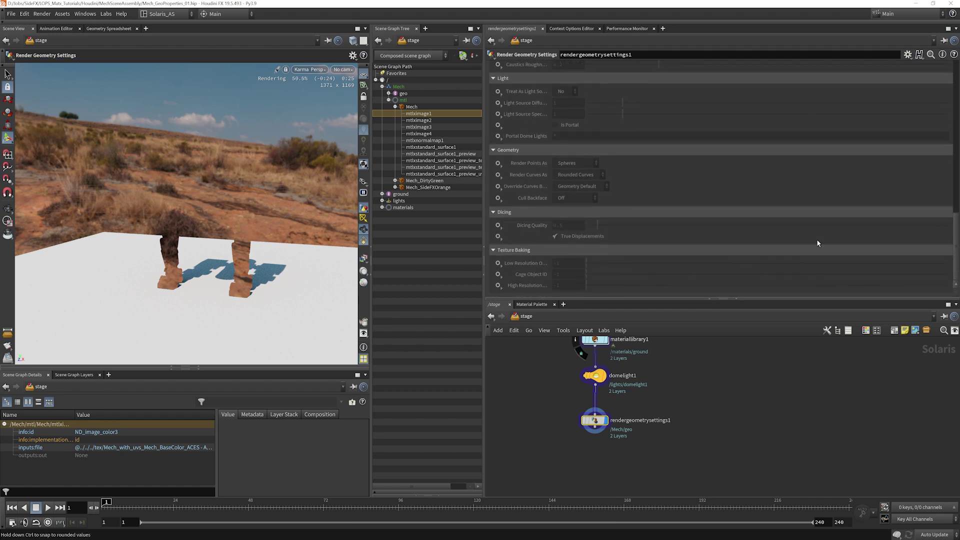
left_click_drag(957, 262, 958, 161)
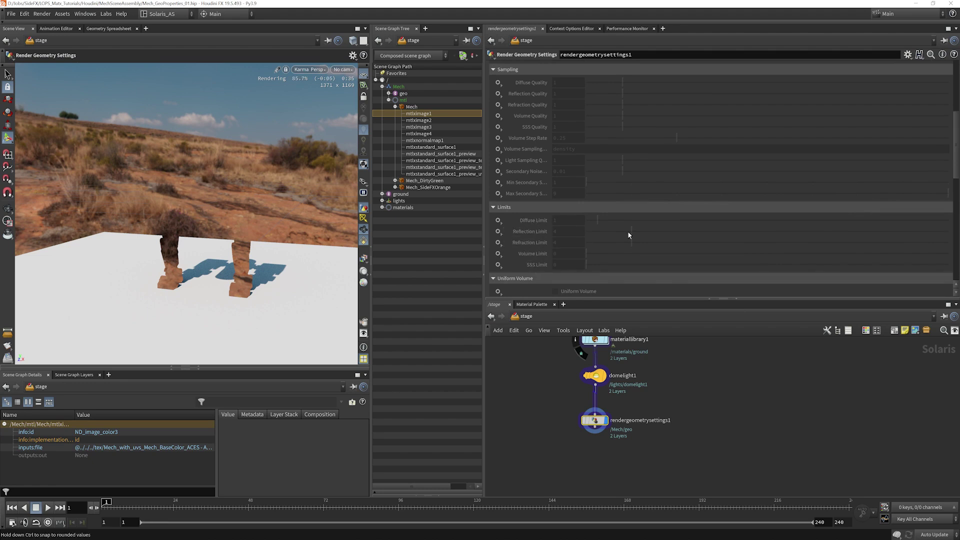
left_click_drag(957, 175, 957, 128)
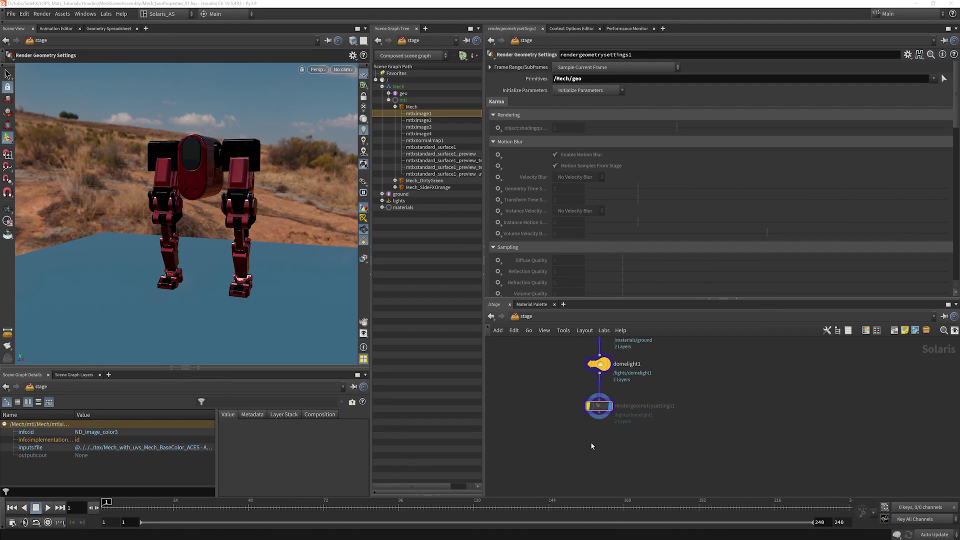
Step: Add an Edit Properties node below rendergeometrysettings1
middle_click_drag(605, 442, 600, 436)
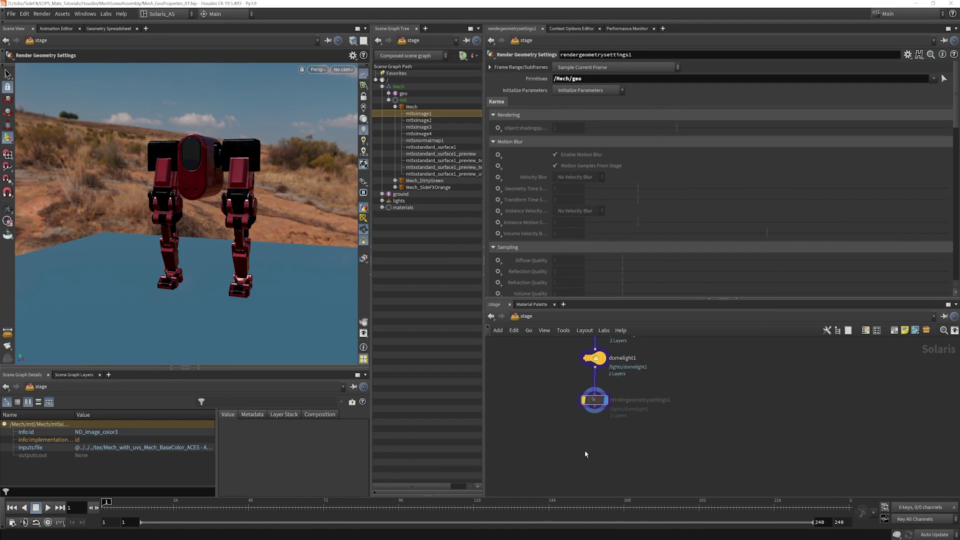
key("Tab")
type("ed")
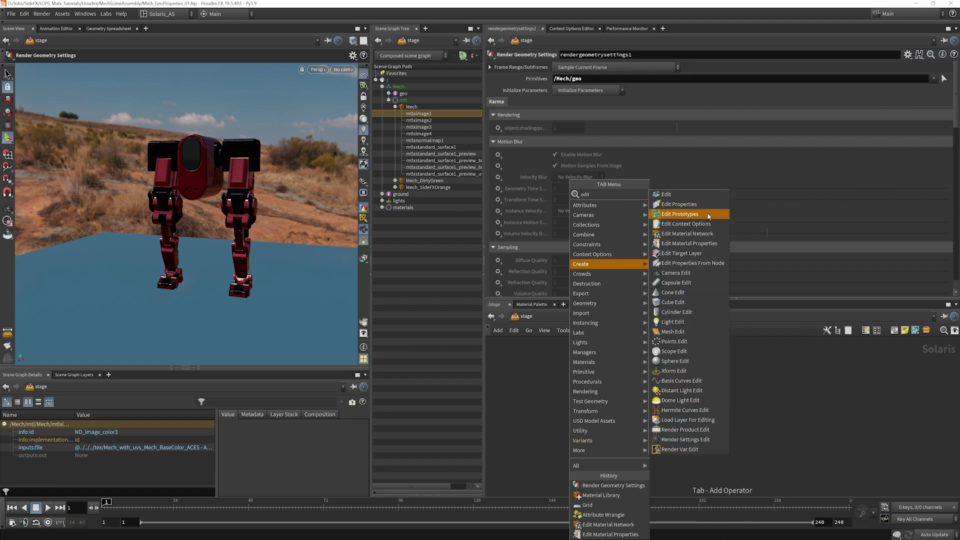
left_click(684, 205)
left_click(595, 440)
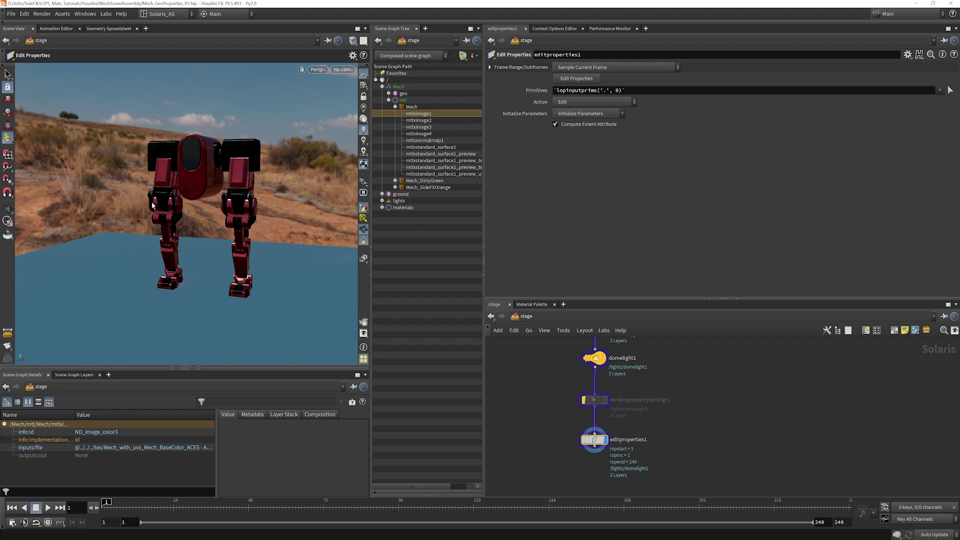
Step: Set the Edit Properties node's Primitives to /Mech/geo from the Scene Graph Tree
left_click(566, 79)
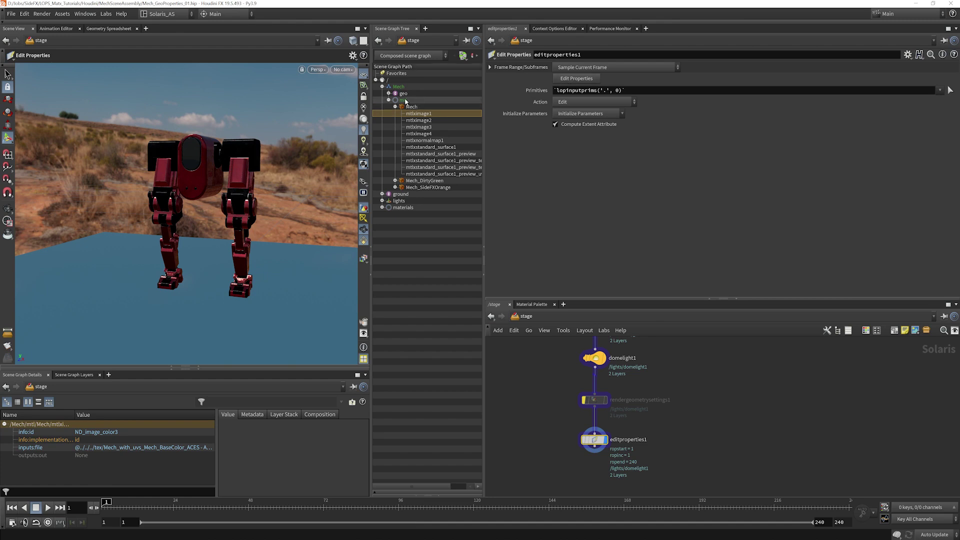
left_click(389, 93)
left_click_drag(404, 95, 580, 90)
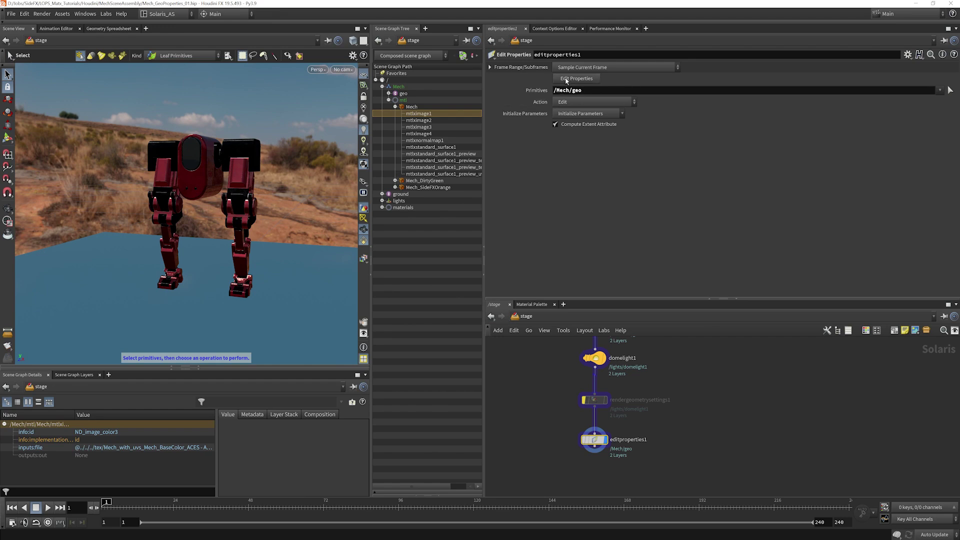
Step: Add the Mesh schema's subdivisionScheme attribute to editproperties1's parameters, filtering by 'subdivis'
left_click(566, 79)
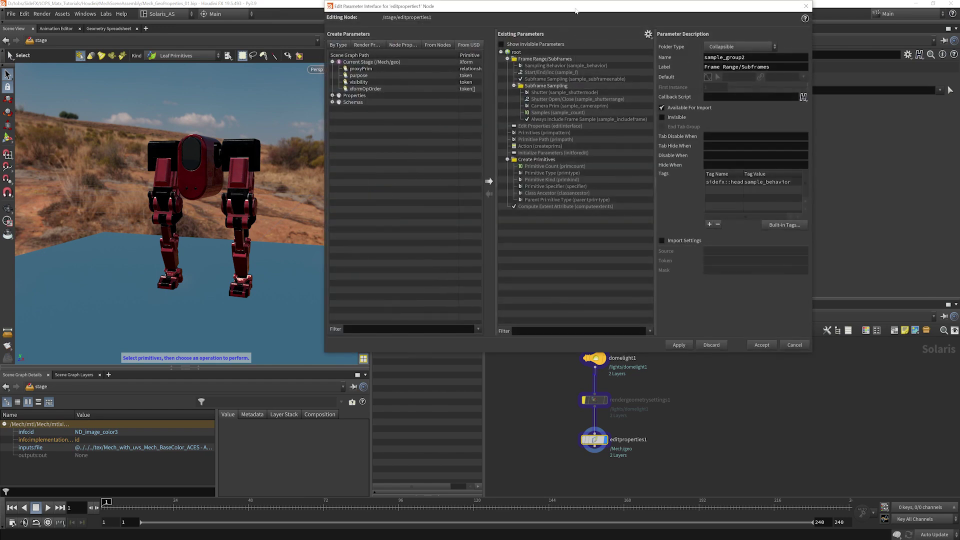
left_click_drag(576, 10, 547, 52)
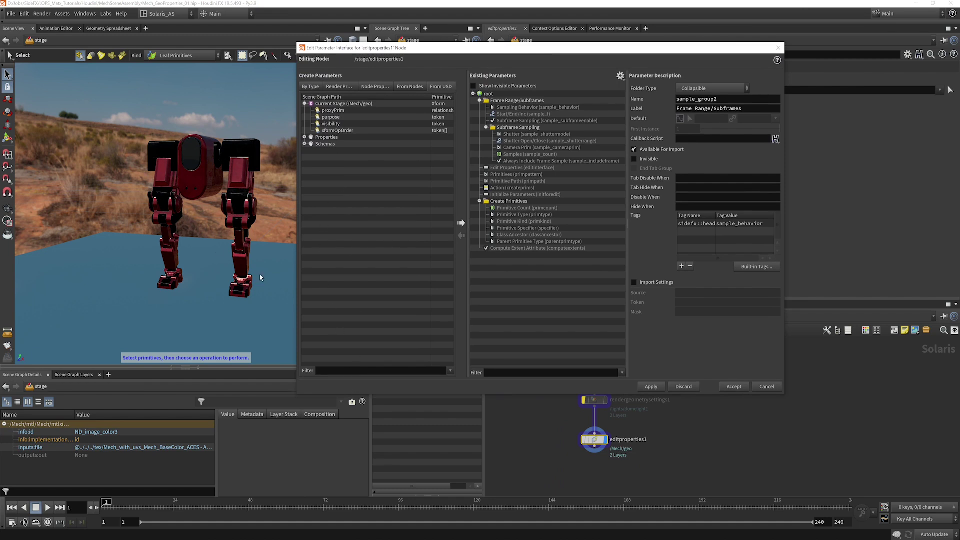
left_click(340, 370)
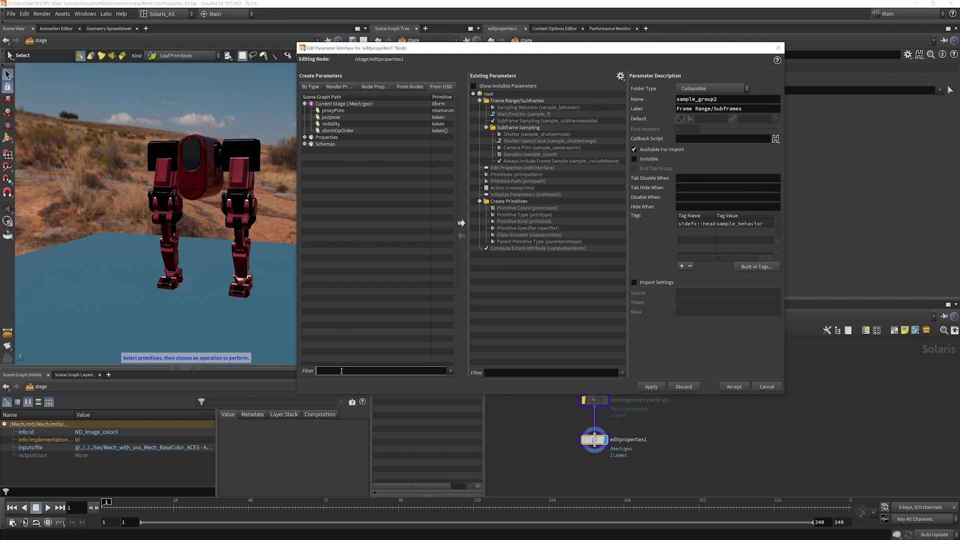
type("subdivision")
key("Return")
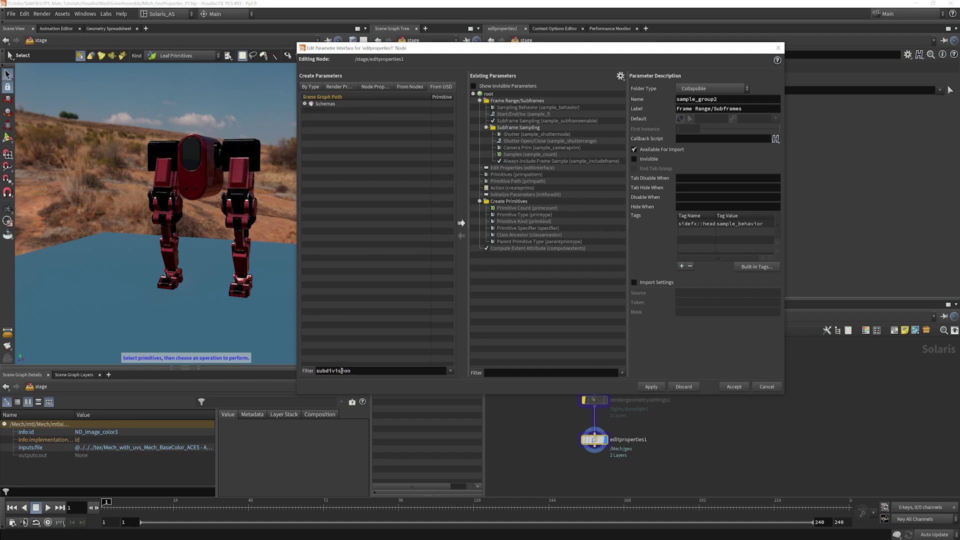
left_click(303, 104)
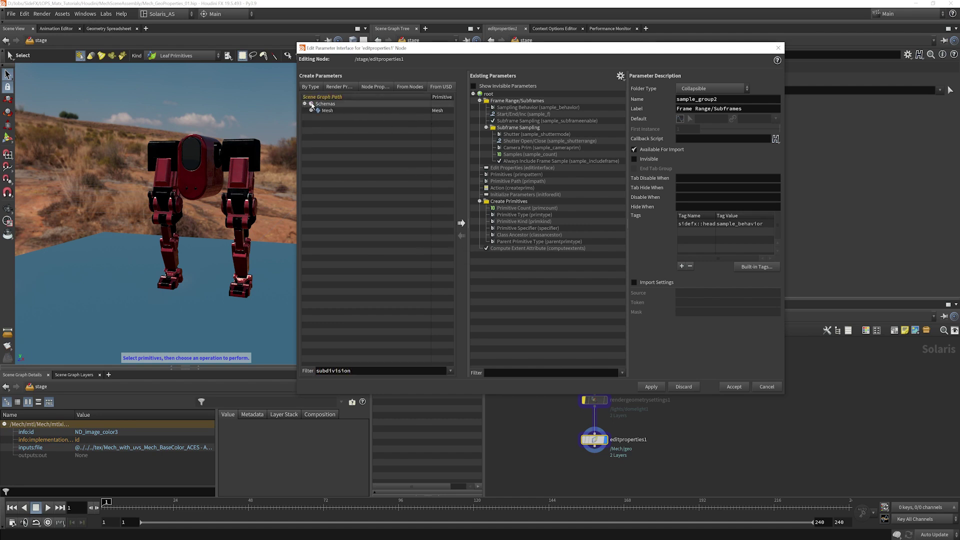
left_click(311, 110)
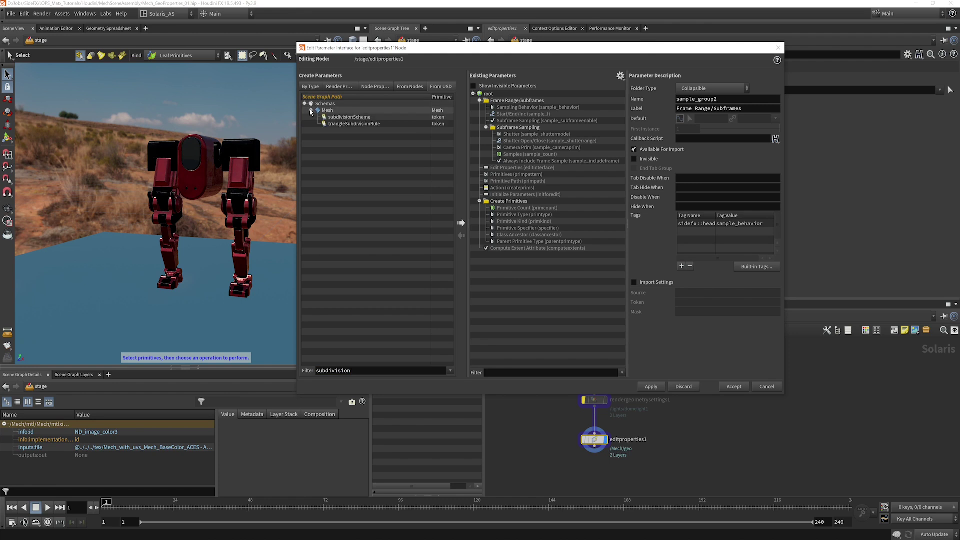
left_click(363, 118)
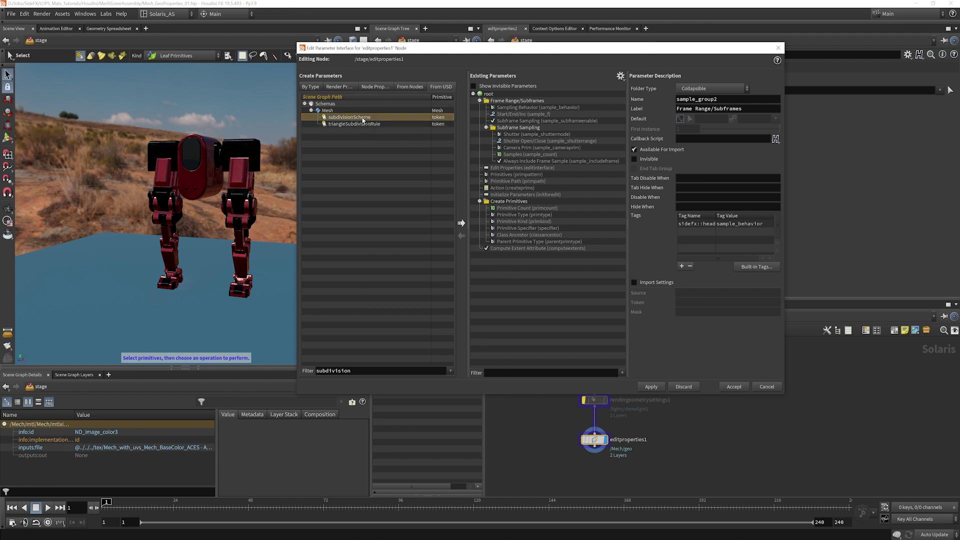
left_click(461, 223)
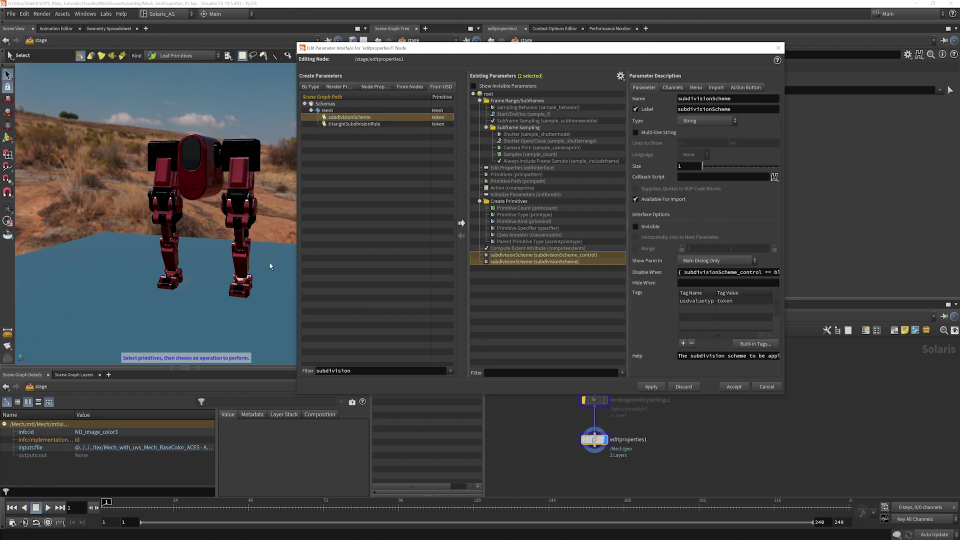
left_click(734, 387)
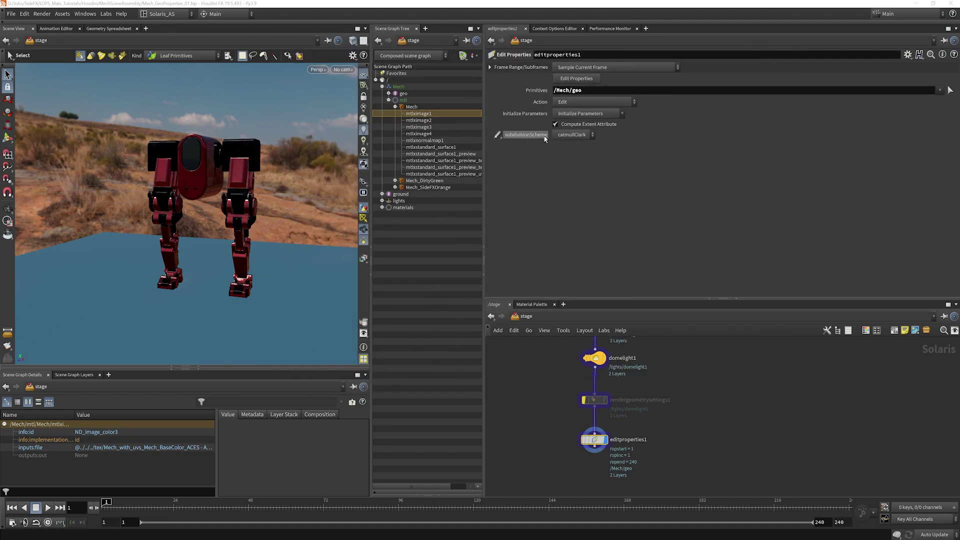
Step: Set subdivisionScheme to none and inspect the mech's geo prim in the scene graph details
left_click(575, 136)
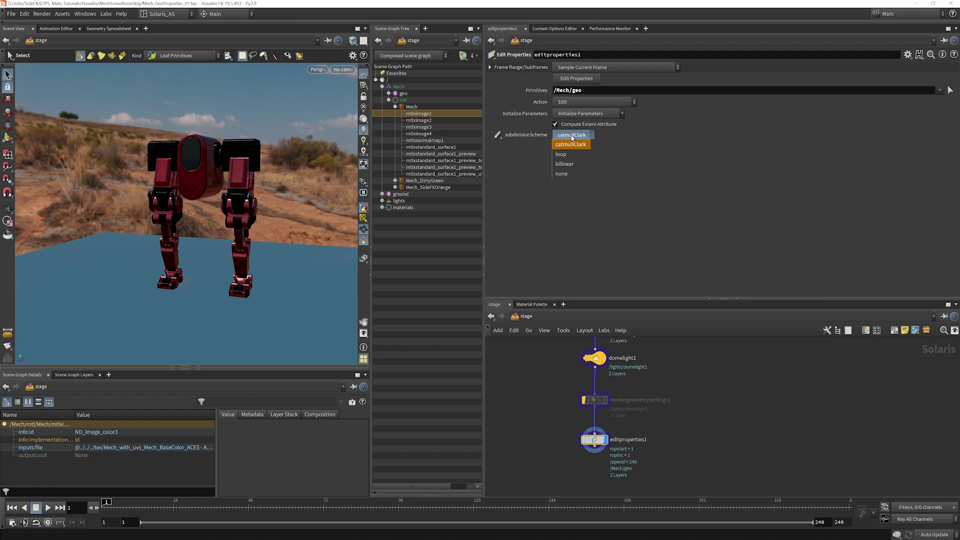
left_click(565, 175)
left_click(404, 94)
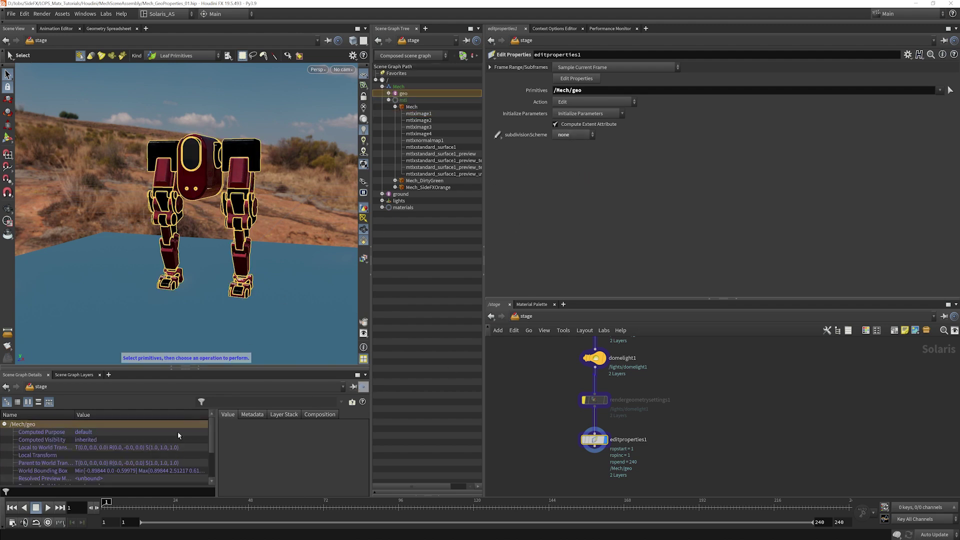
left_click_drag(258, 370, 273, 295)
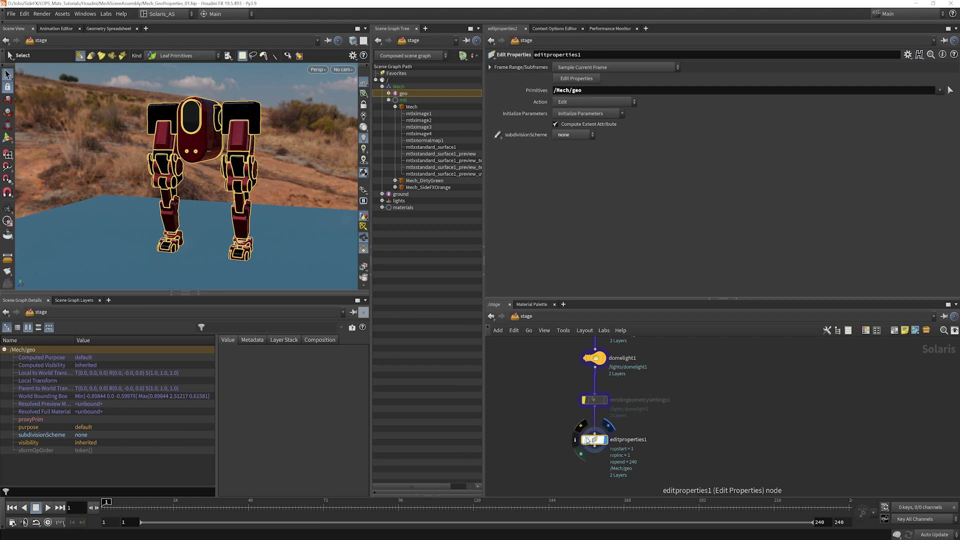
Step: Bypass and re-enable editproperties1, then set subdivisionScheme back to catmullClark
left_click(583, 427)
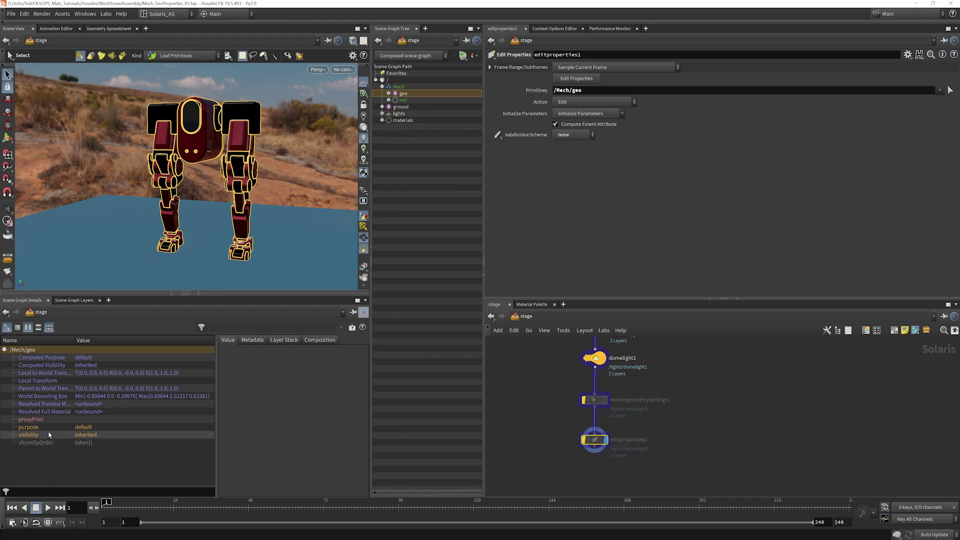
left_click(603, 439)
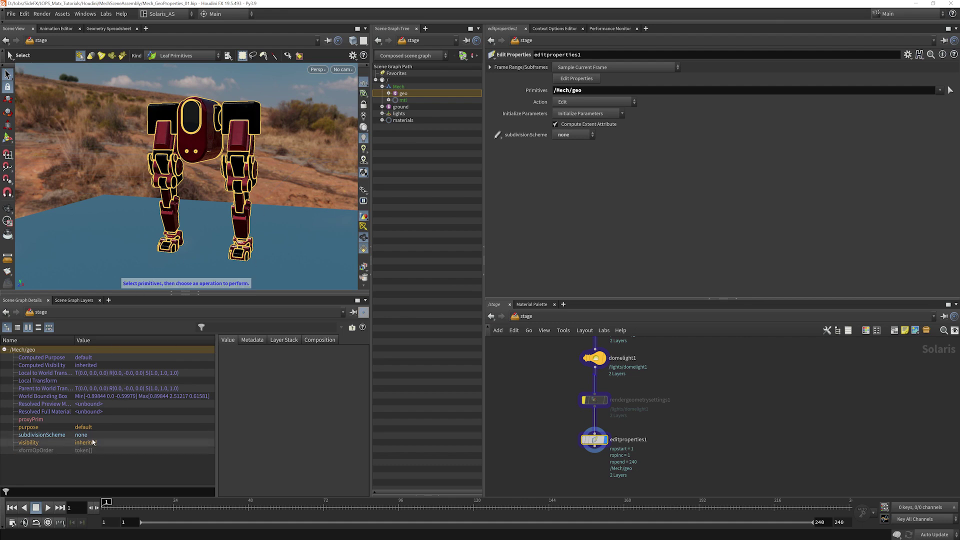
left_click(575, 138)
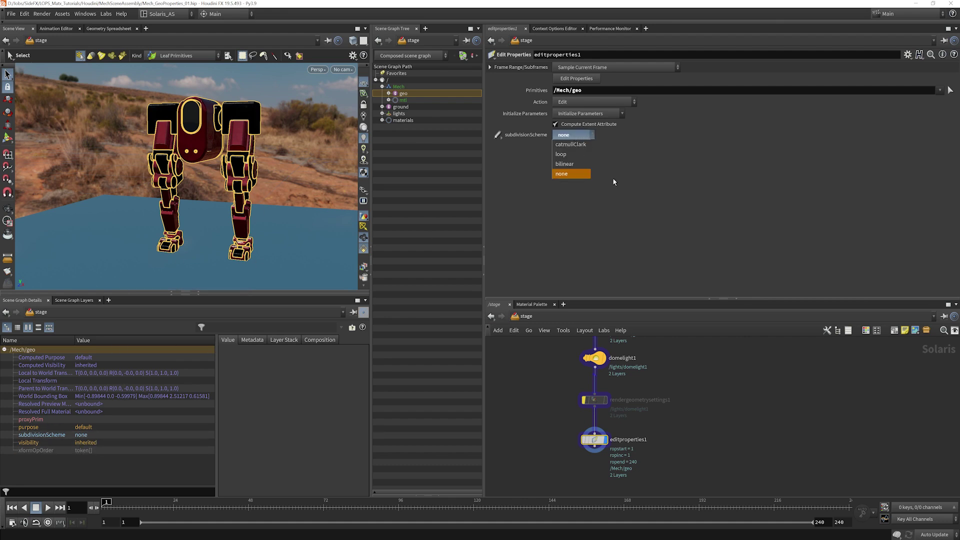
left_click(570, 144)
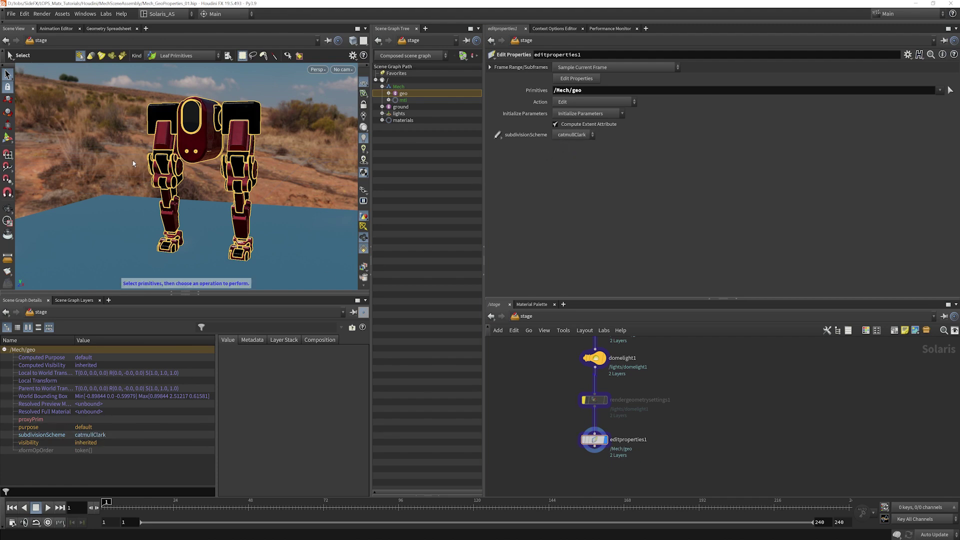
left_click(47, 89)
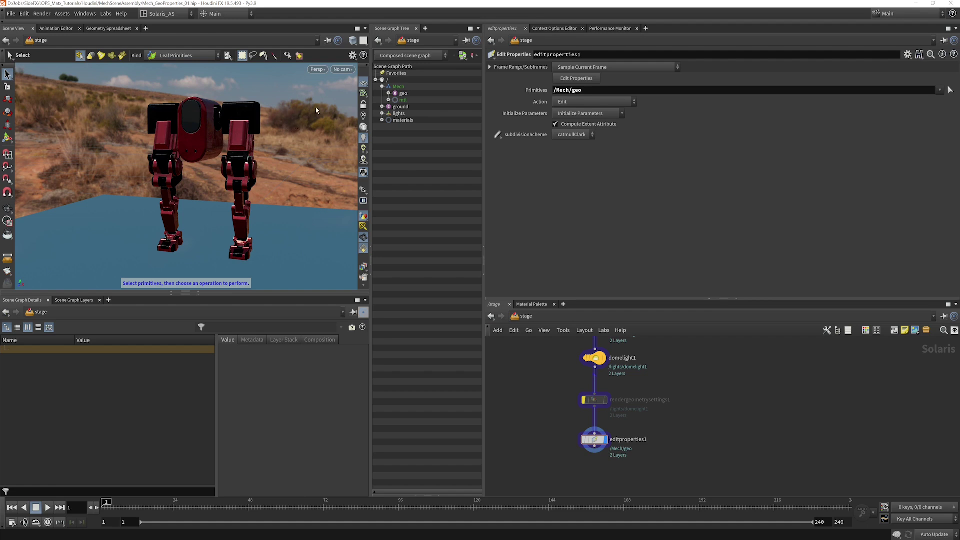
Step: Render the viewport with Karma and change subdivisionScheme from catmullClark to none
key("Escape")
scroll(256, 136, "up", 5)
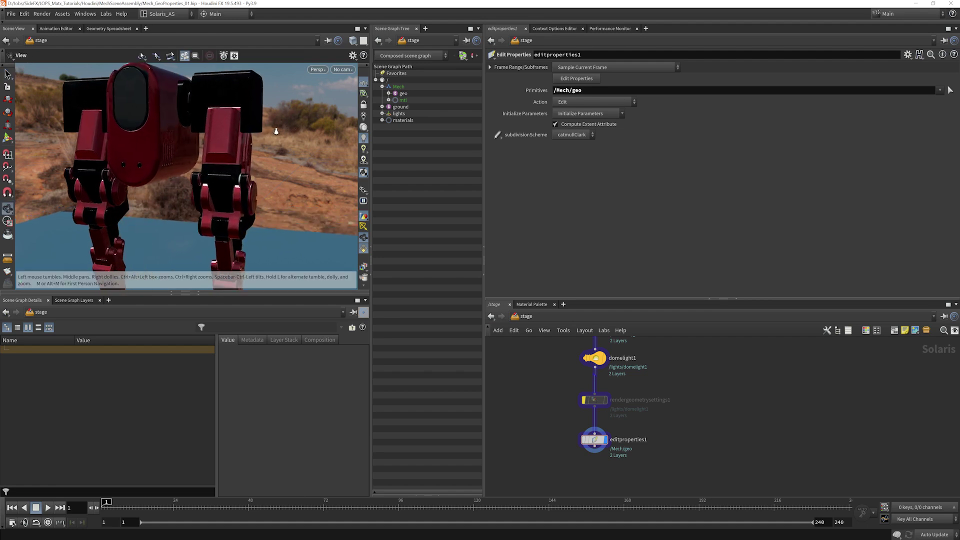
key("s")
left_click(317, 70)
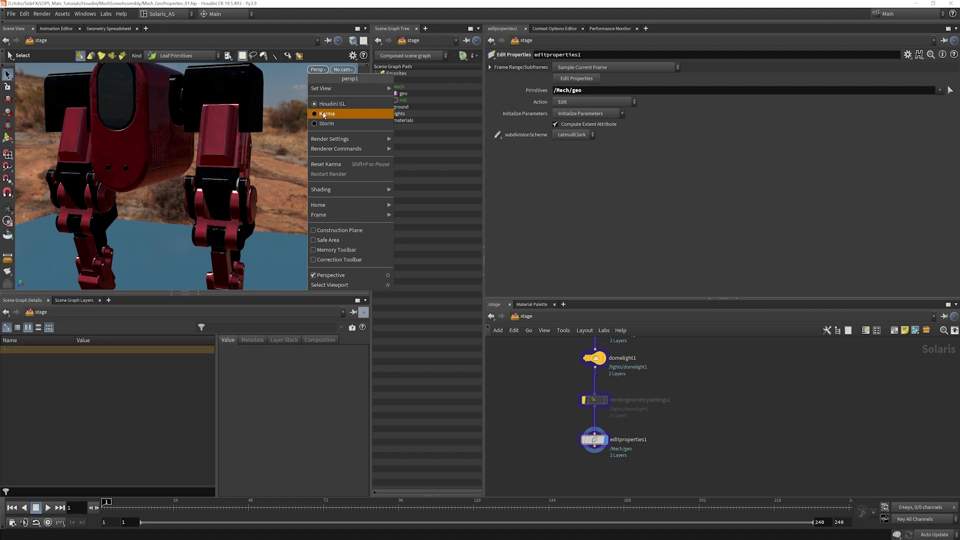
left_click(324, 113)
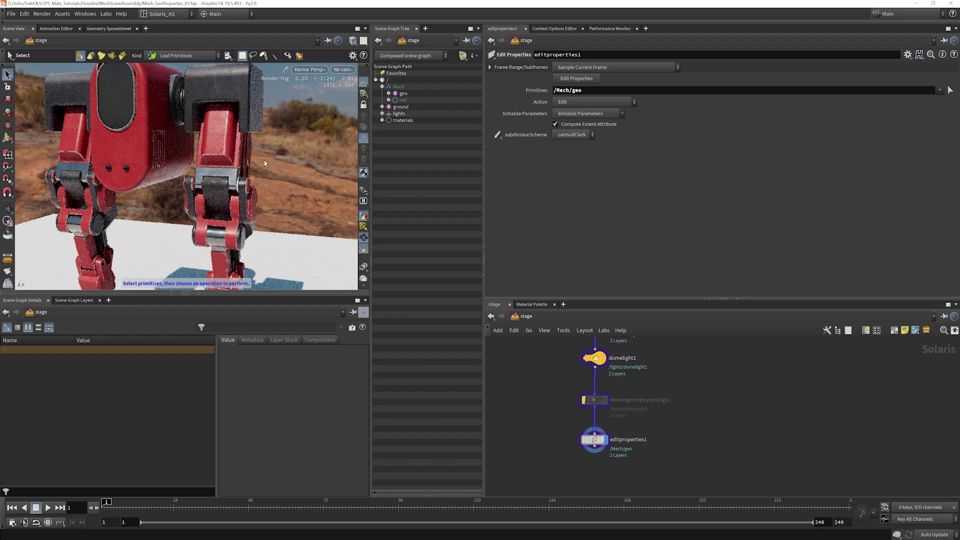
left_click(578, 135)
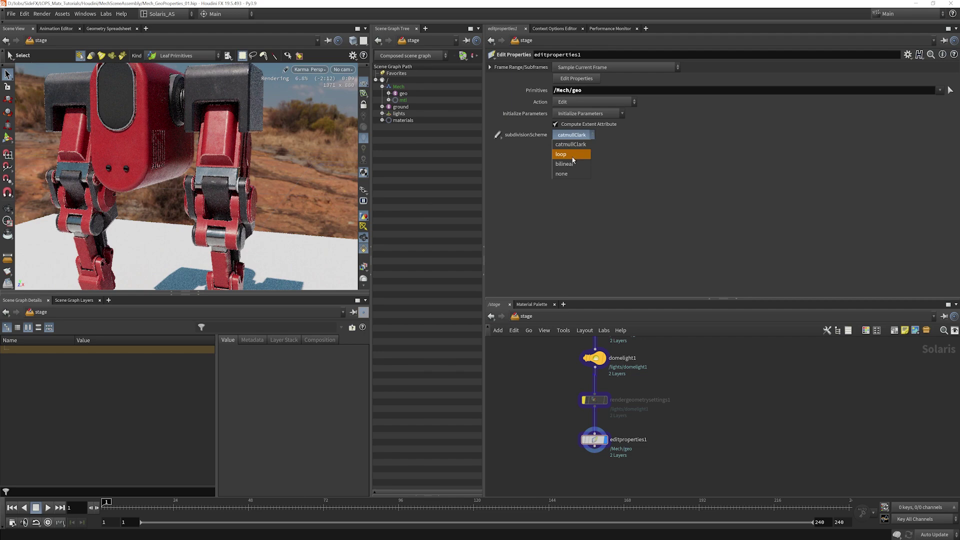
left_click(572, 174)
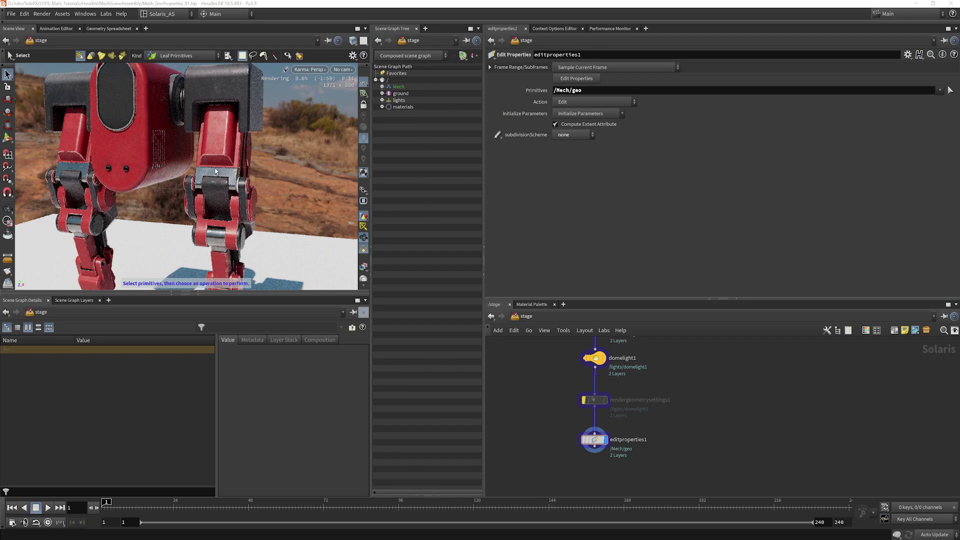